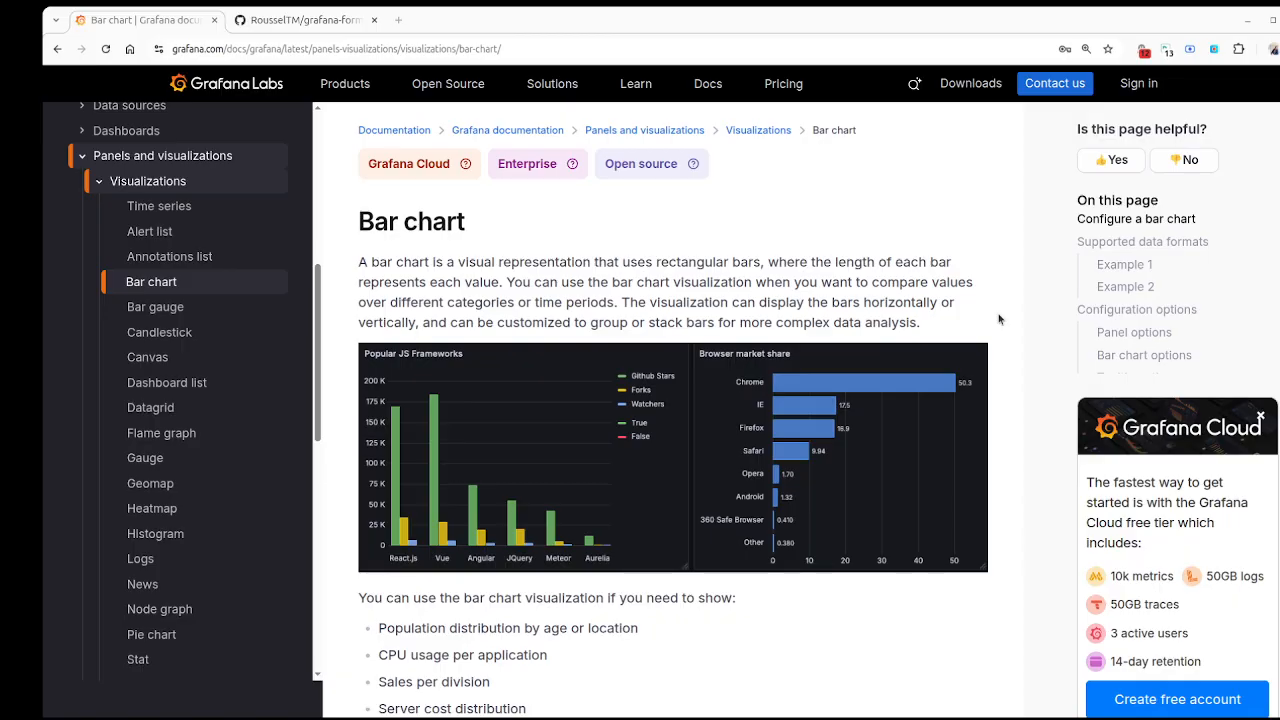
Step: Open the Histogram page in the visualizations documentation and review its description and example chart
scroll(160, 290, up, 1)
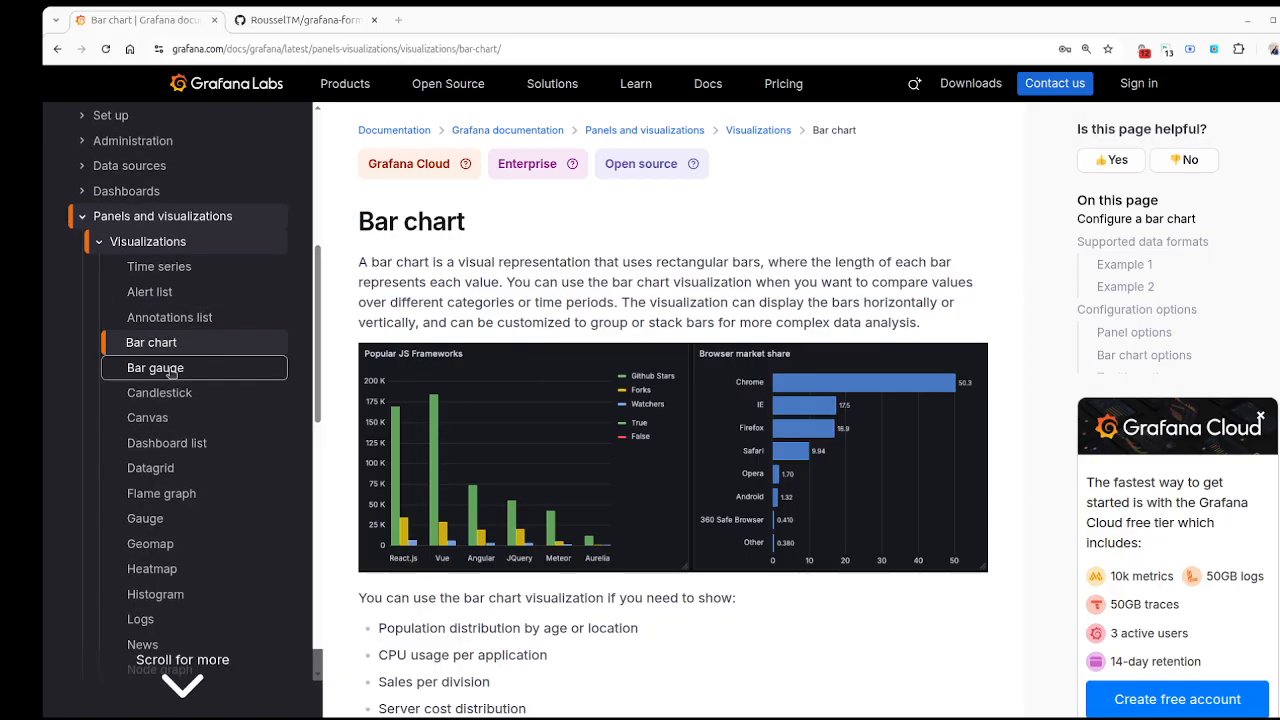
scroll(172, 383, down, 1)
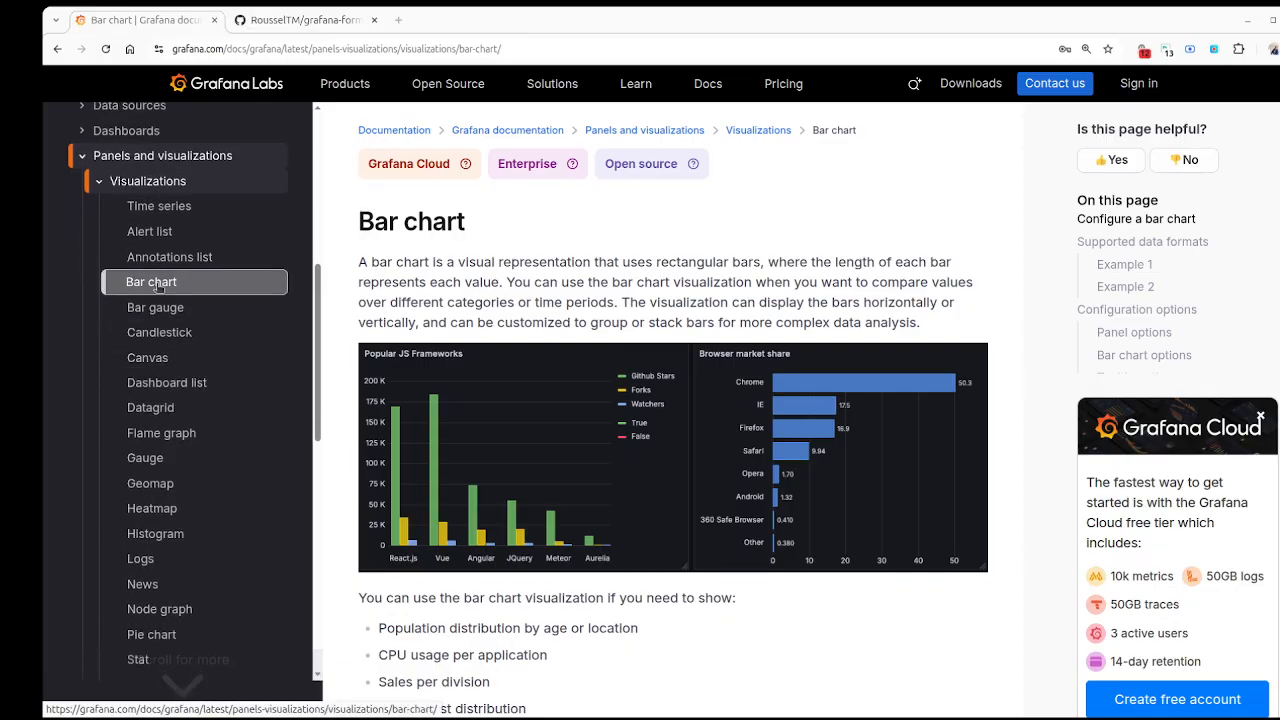
click(172, 534)
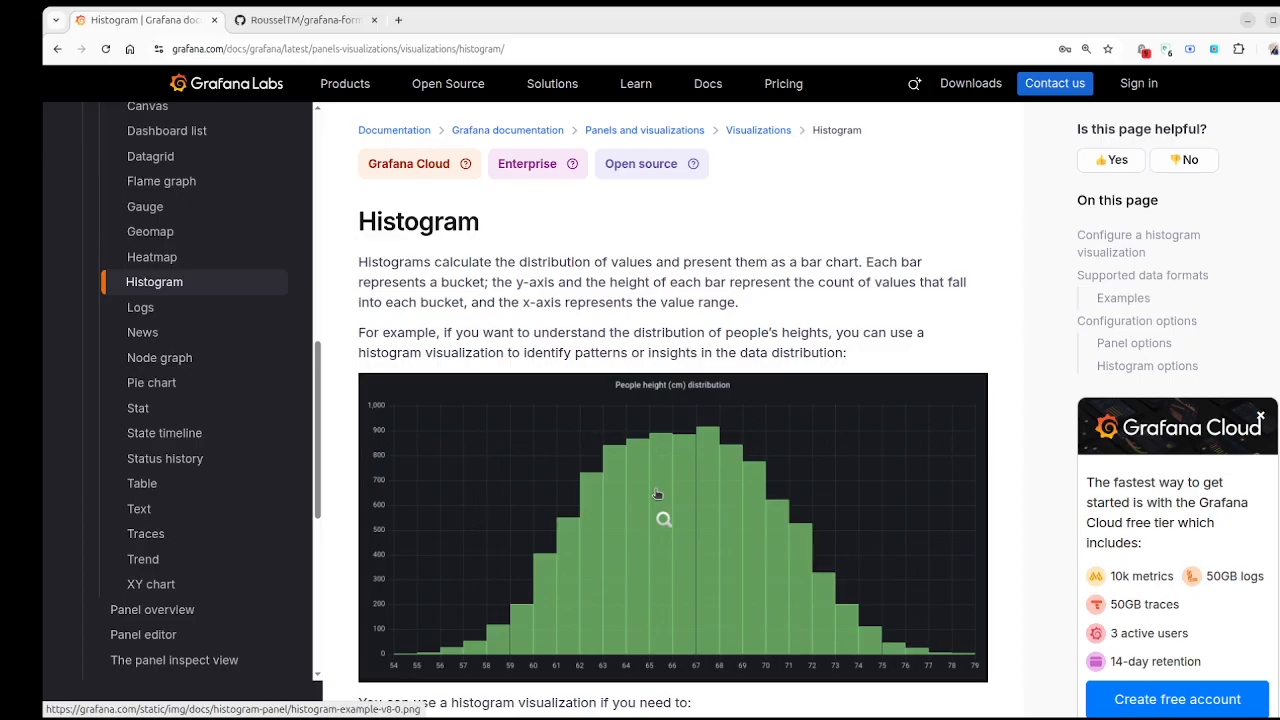
scroll(668, 473, down, 3)
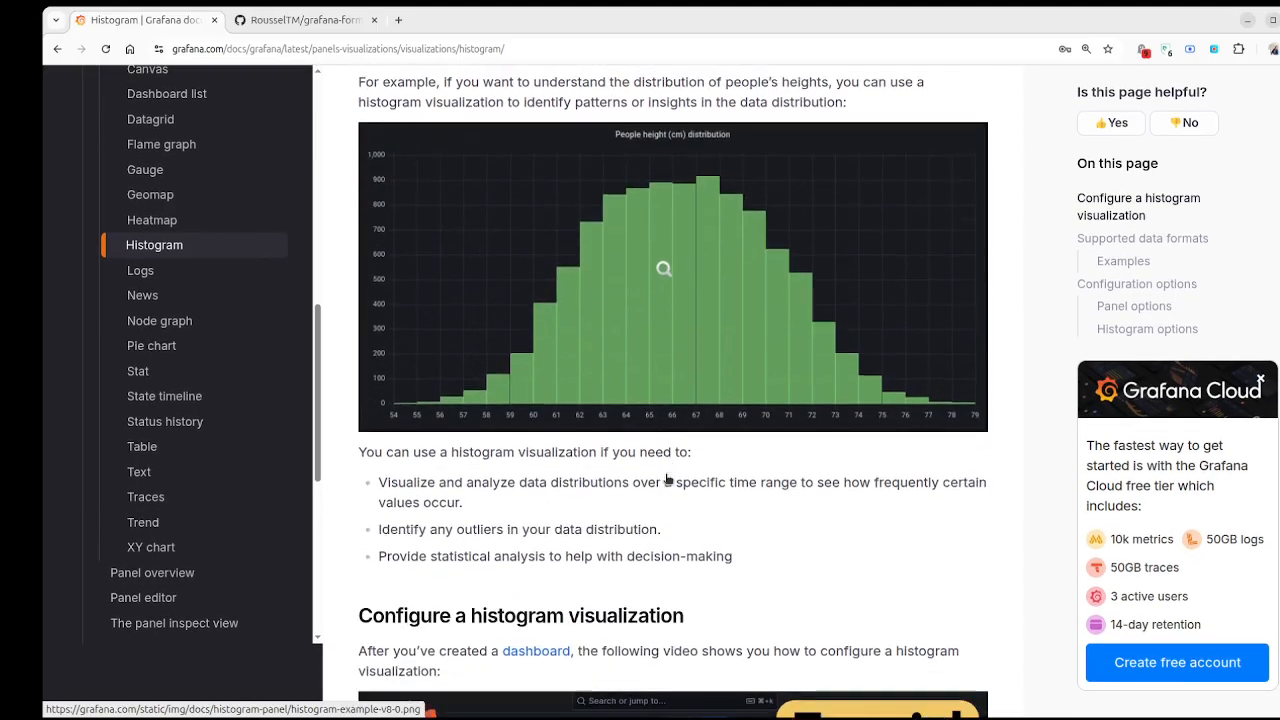
scroll(665, 473, up, 2)
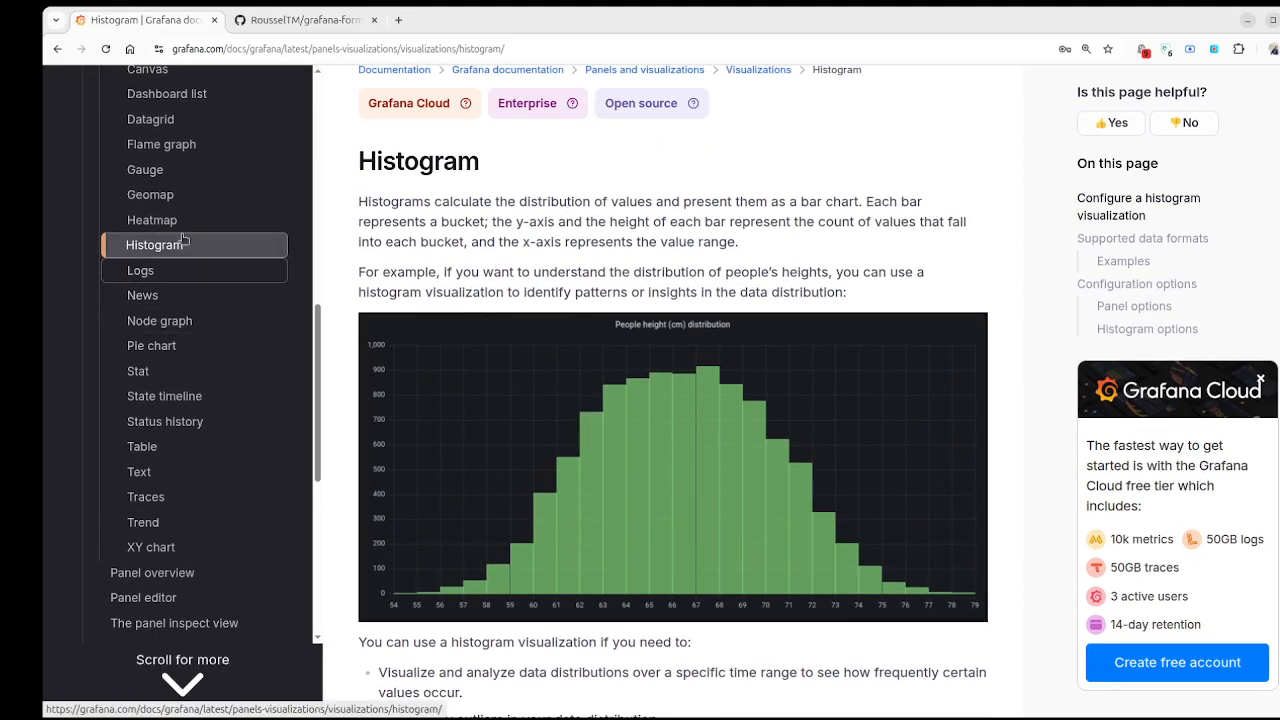
Step: Return to the Bar chart documentation page and review its introduction and sample charts
scroll(172, 220, up, 3)
click(163, 148)
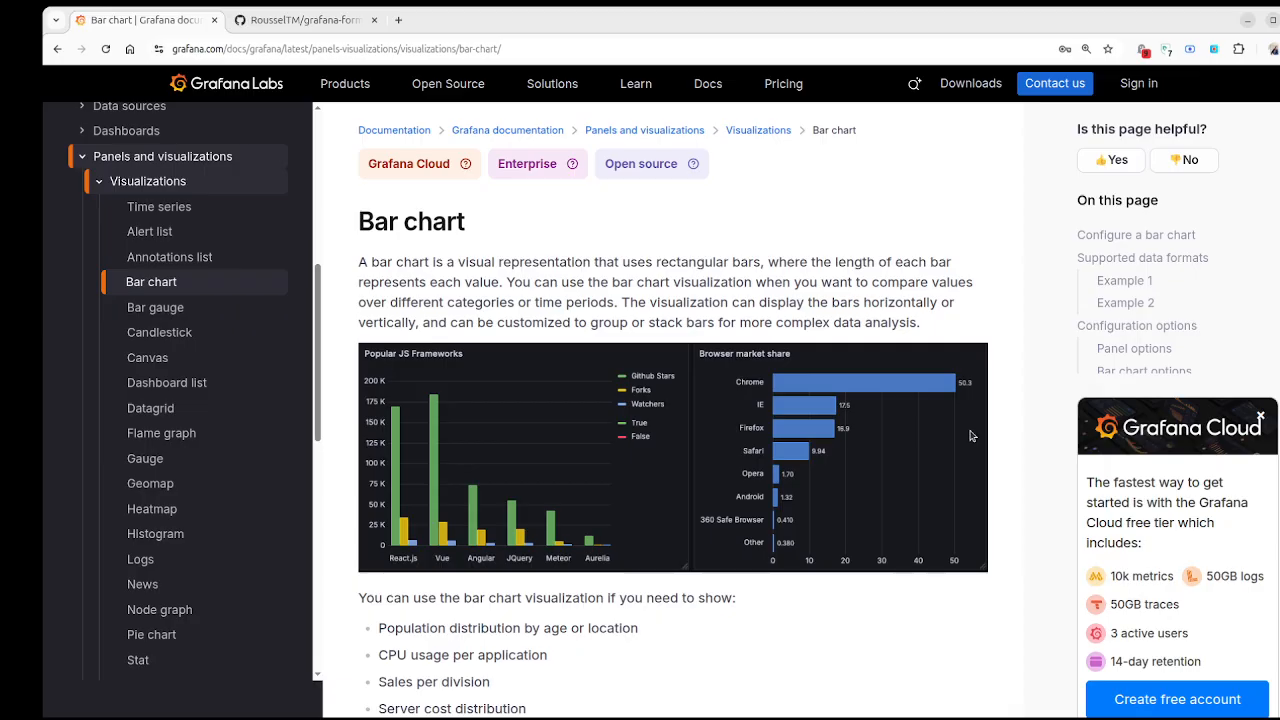
scroll(968, 436, down, 3)
scroll(911, 431, up, 2)
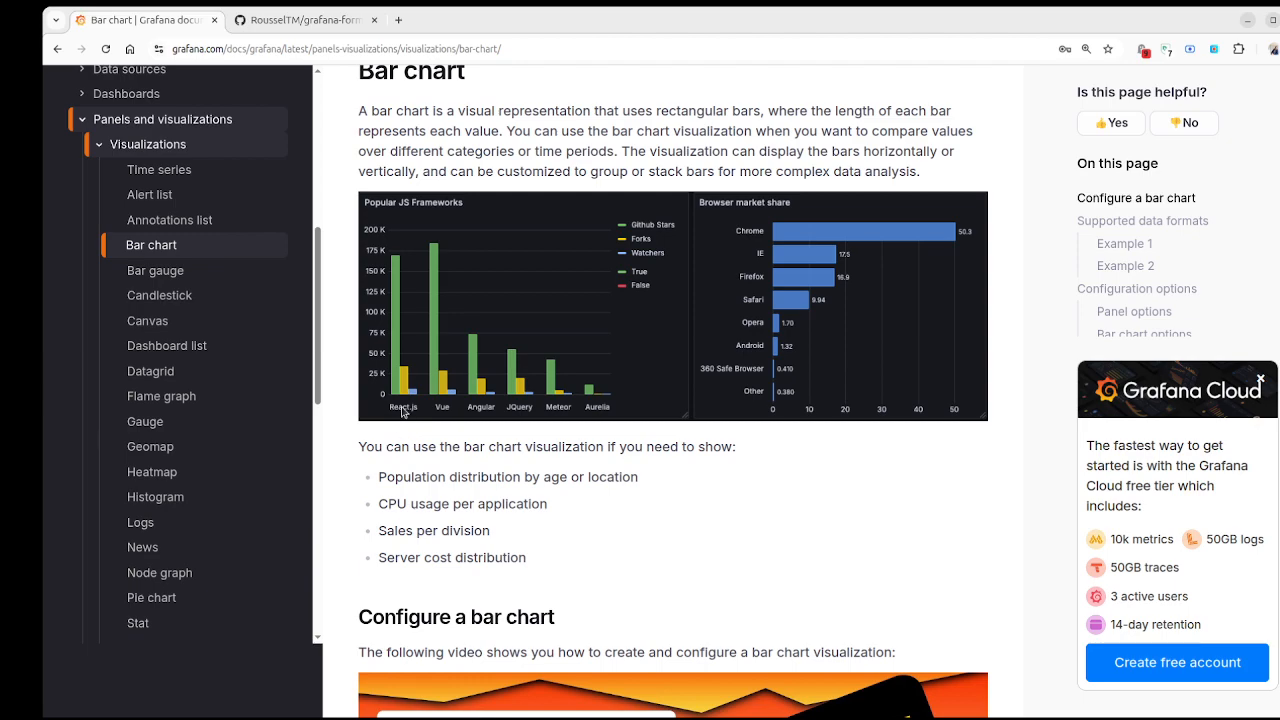
scroll(998, 497, down, 10)
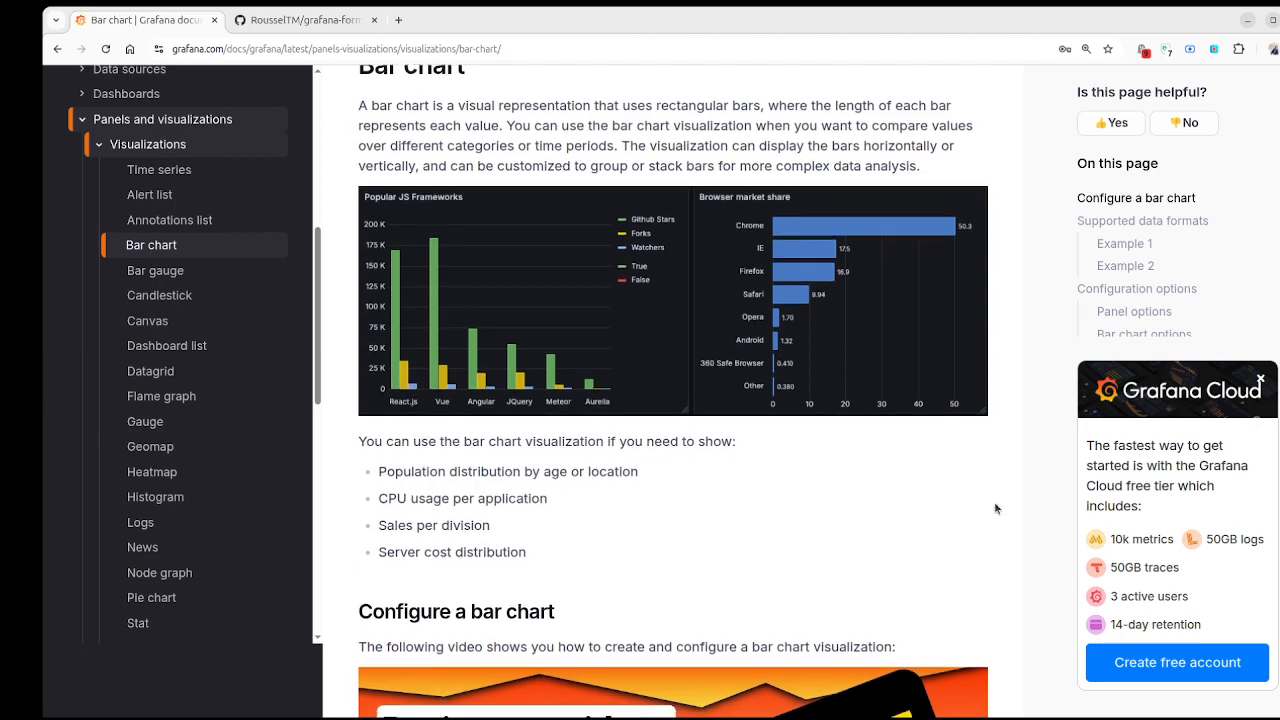
scroll(800, 460, up, 2)
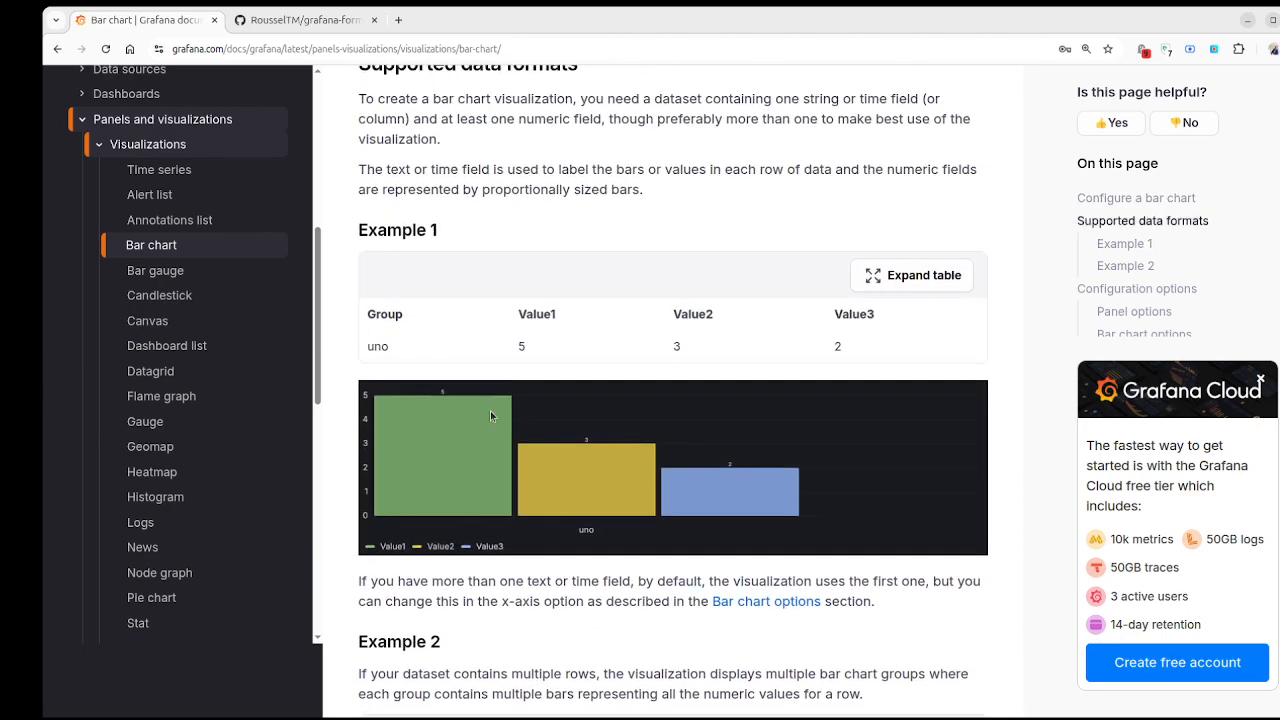
Step: Compare the Example 1 and Example 2 data tables with the bar charts they produce
double_click(368, 346)
double_click(521, 346)
click(675, 344)
double_click(837, 347)
scroll(843, 358, down, 5)
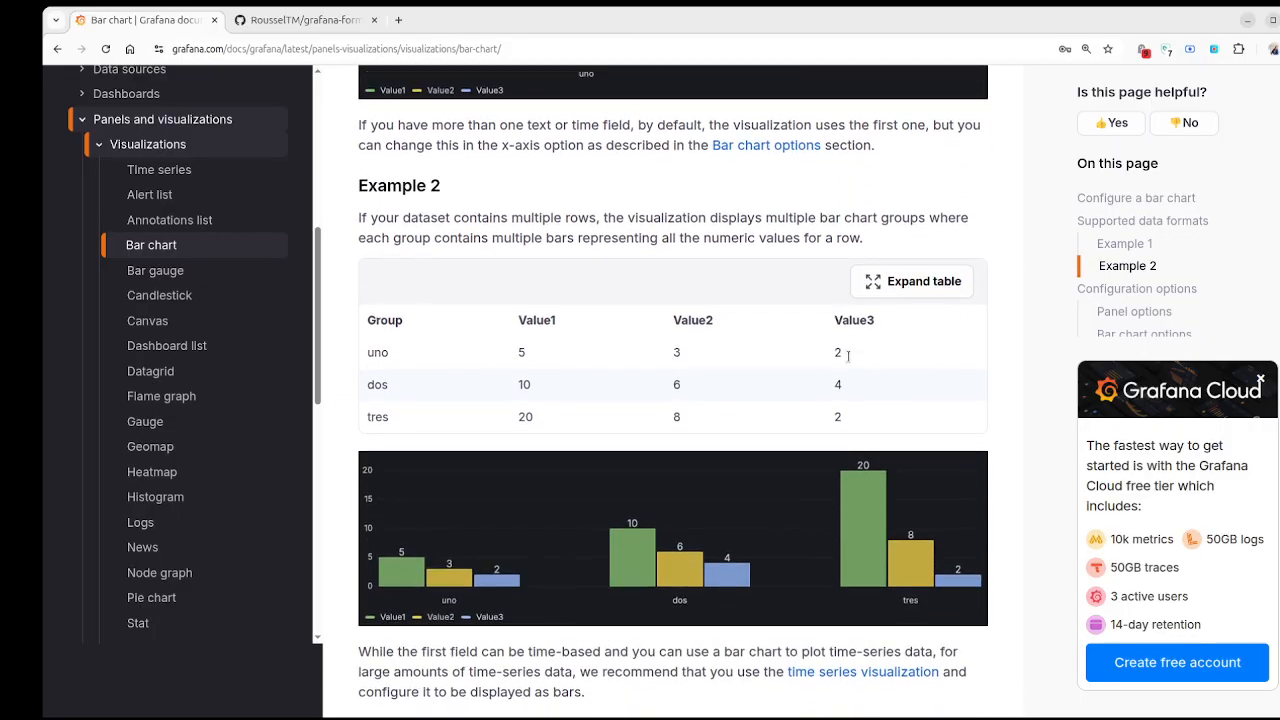
scroll(848, 355, up, 1)
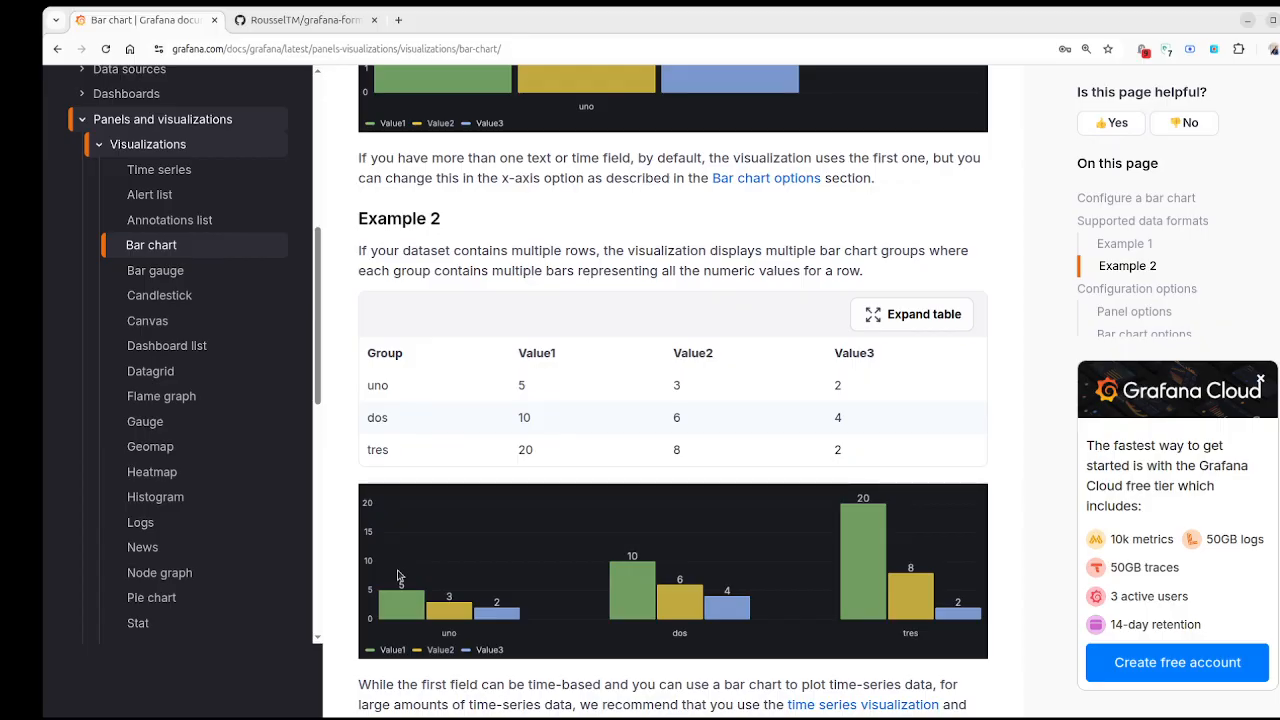
scroll(398, 577, up, 2)
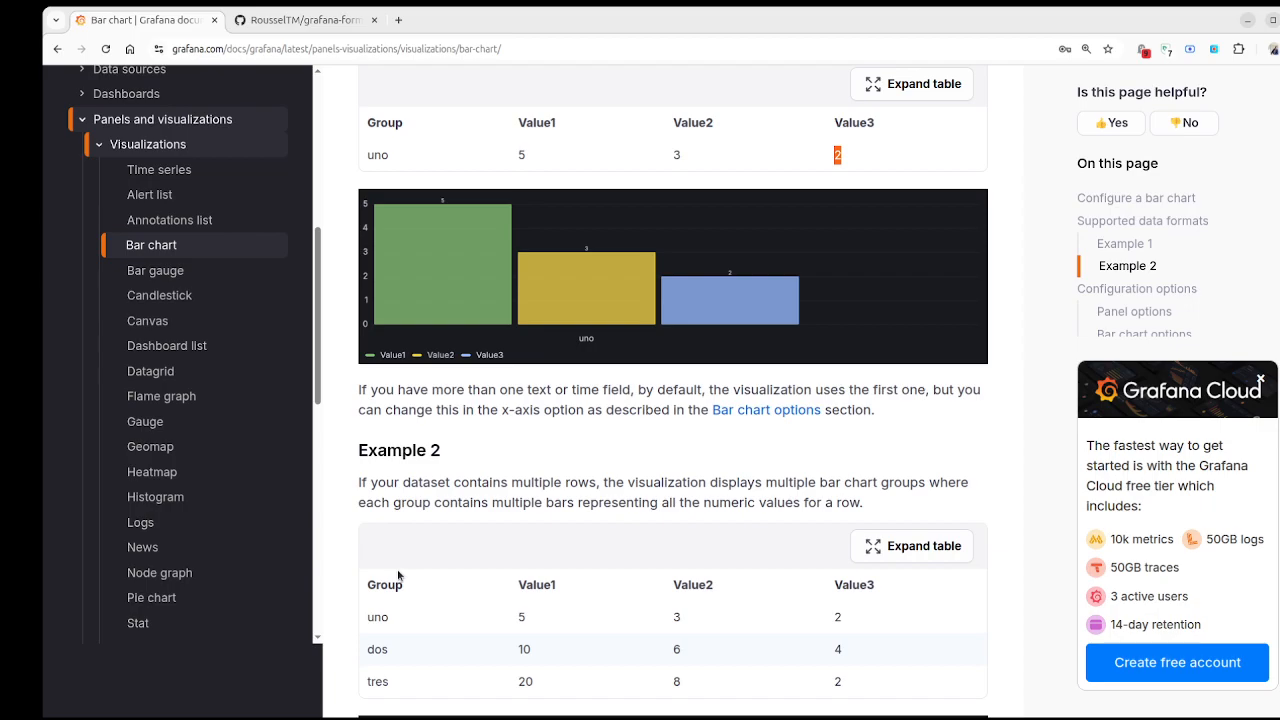
Step: Review the bar chart configuration options, including the gradient modes and color schemes
scroll(1010, 534, down, 7)
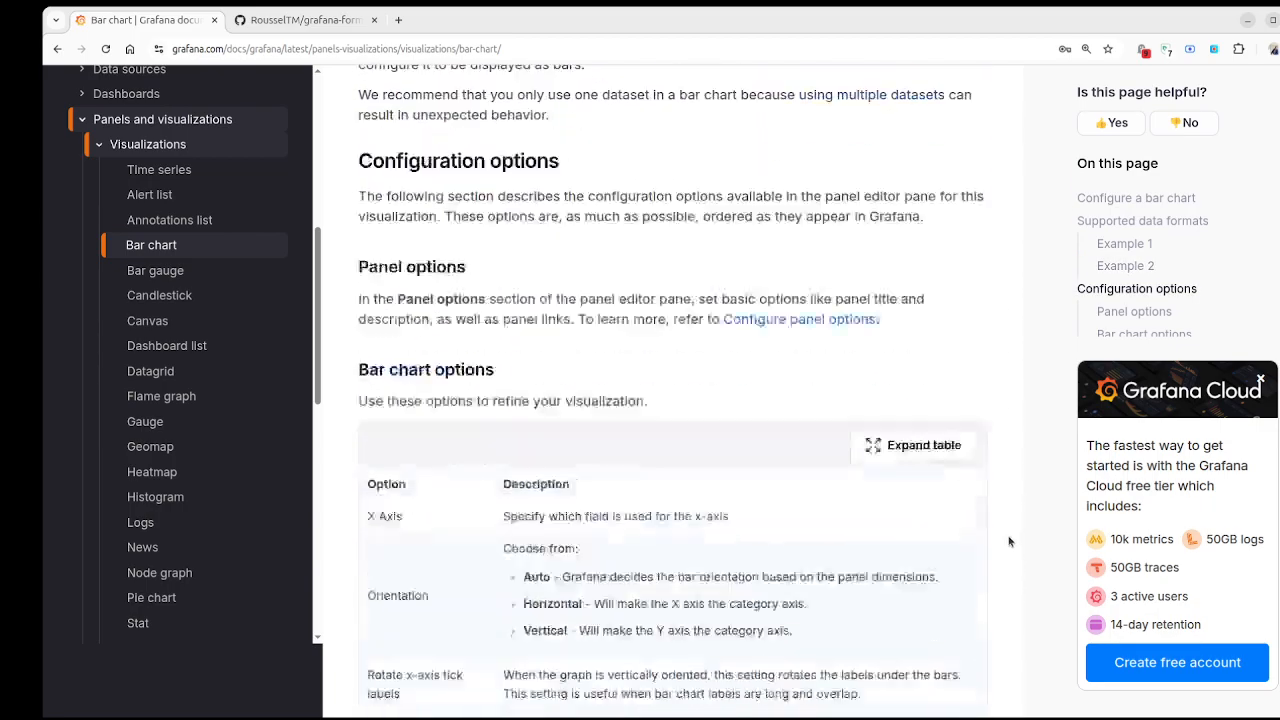
scroll(1008, 541, down, 18)
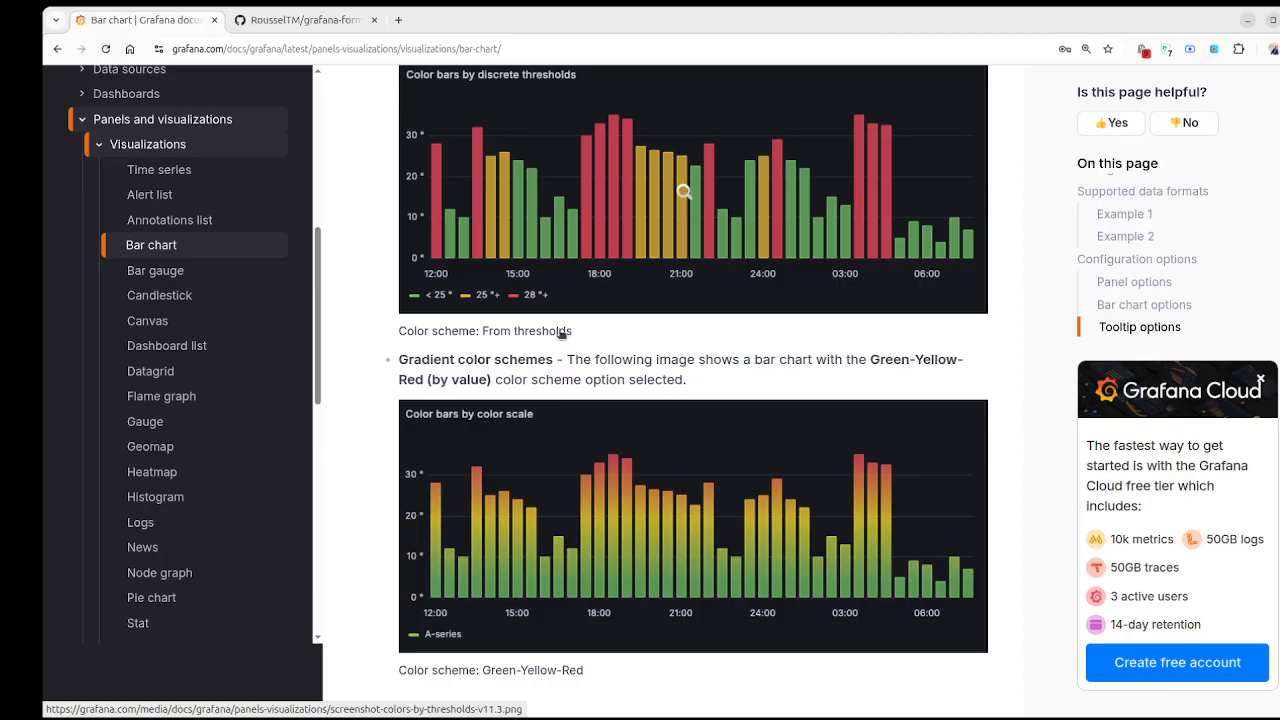
scroll(1002, 407, up, 2)
scroll(1002, 407, up, 6)
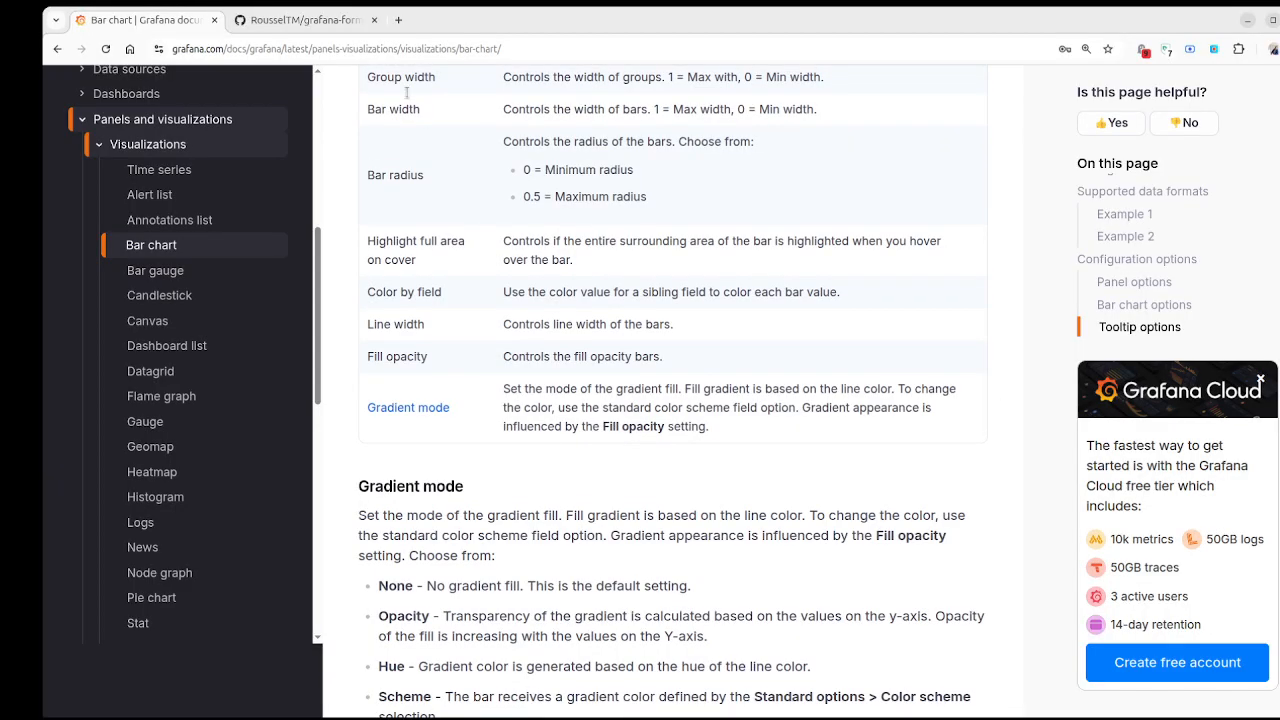
Step: Switch to the grafana-formation repository on GitHub and open projet3.json from the tp/data folder to inspect its records
click(336, 20)
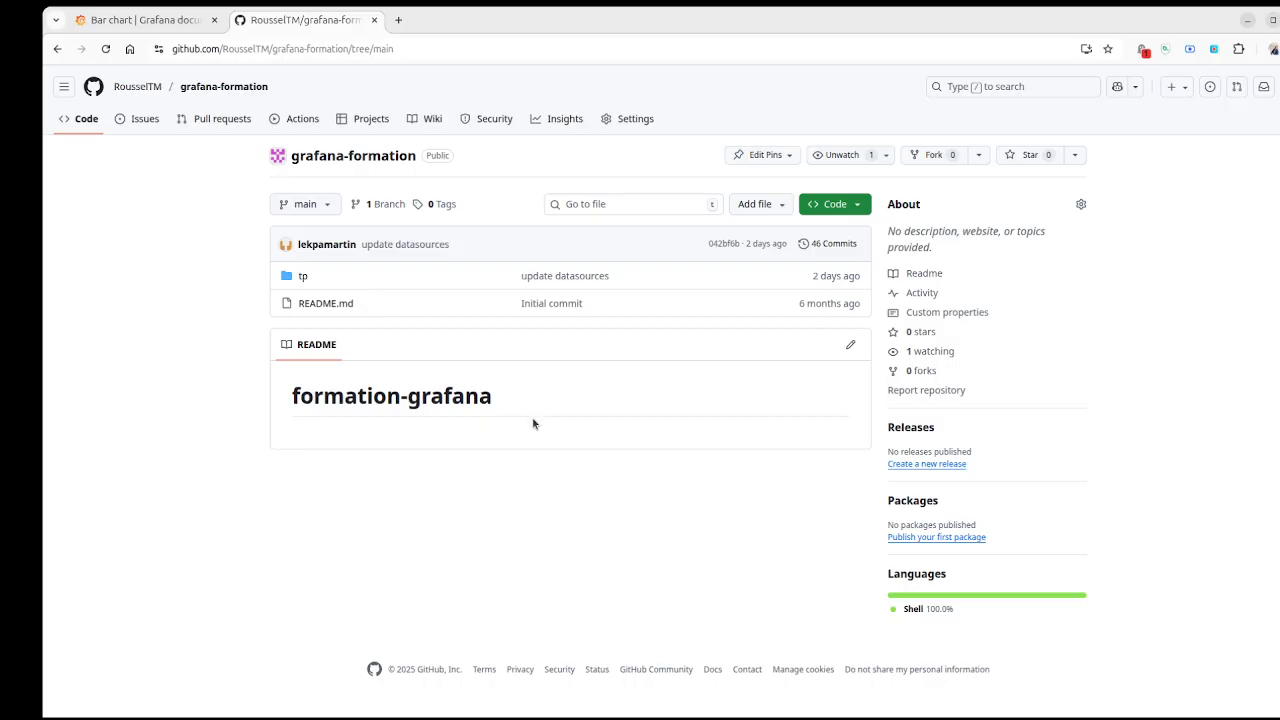
click(304, 277)
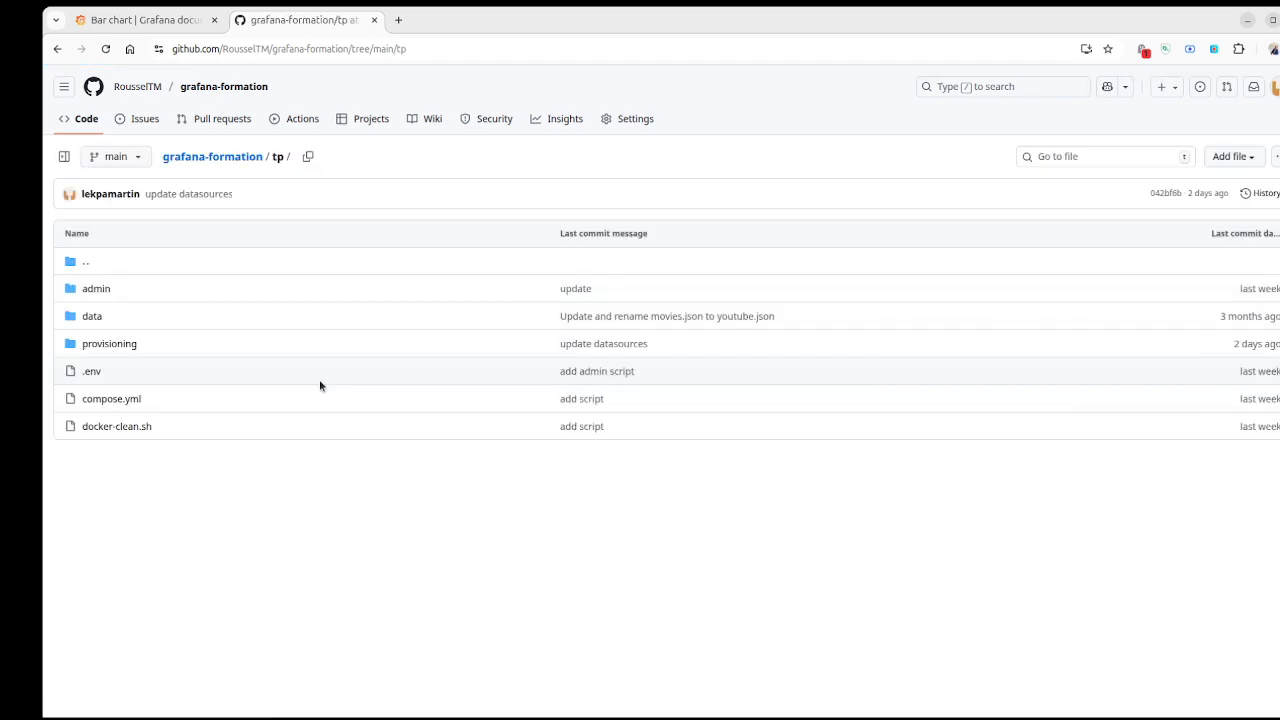
click(90, 316)
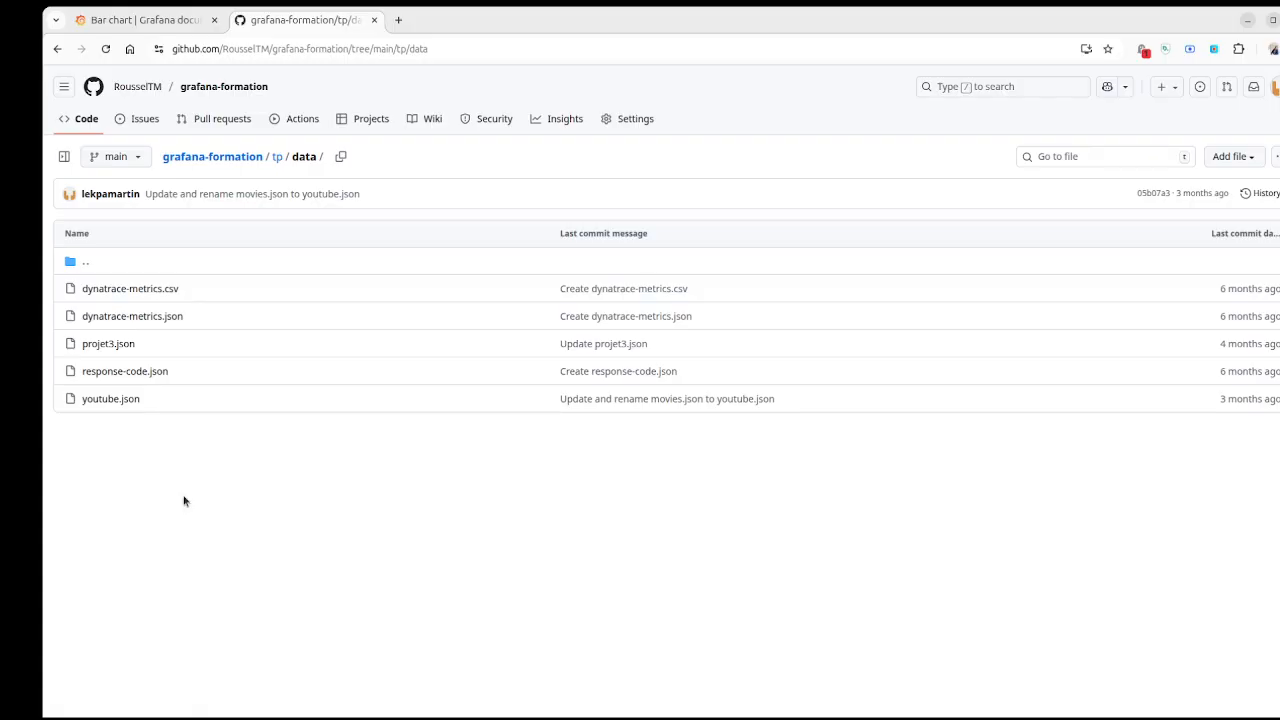
click(106, 345)
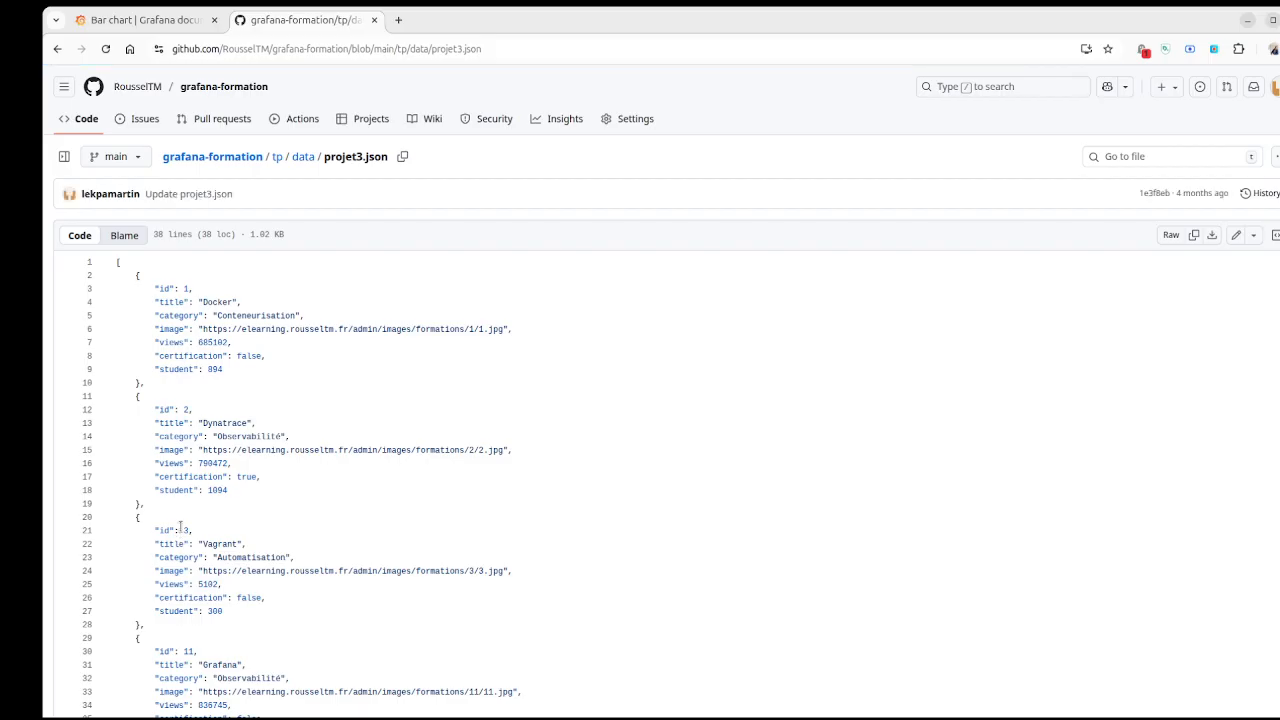
scroll(152, 305, down, 2)
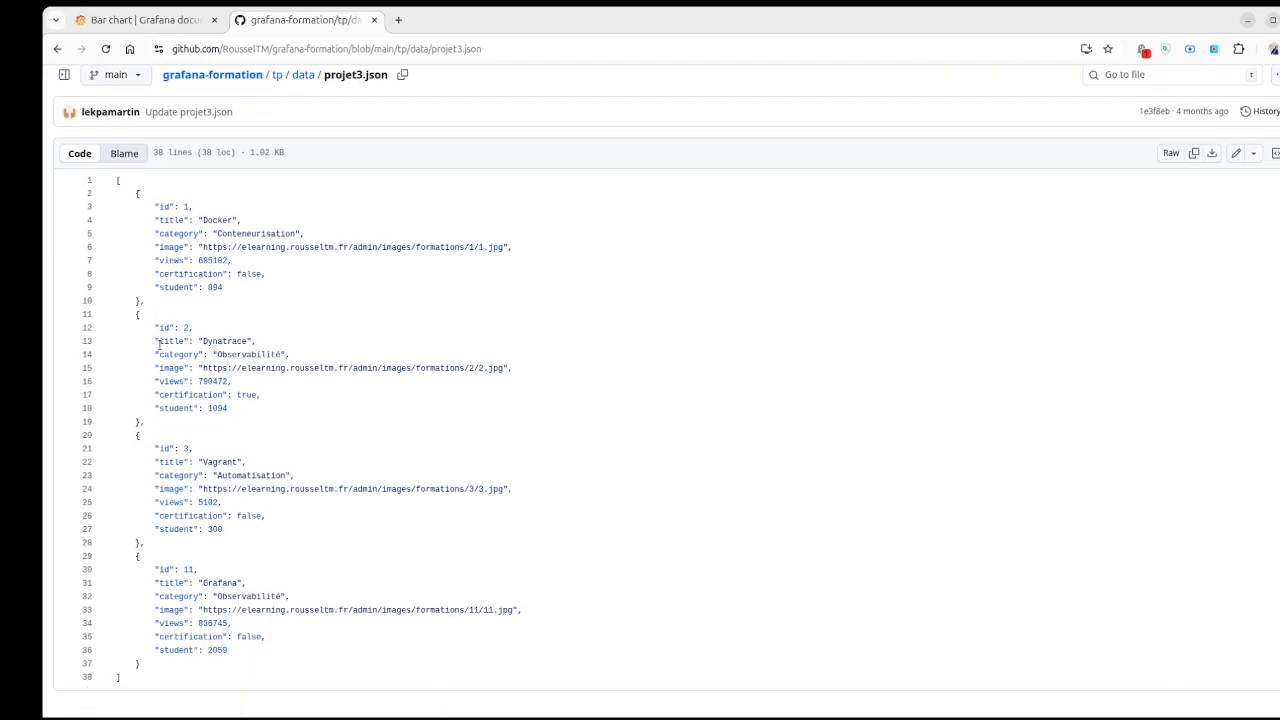
scroll(158, 345, up, 2)
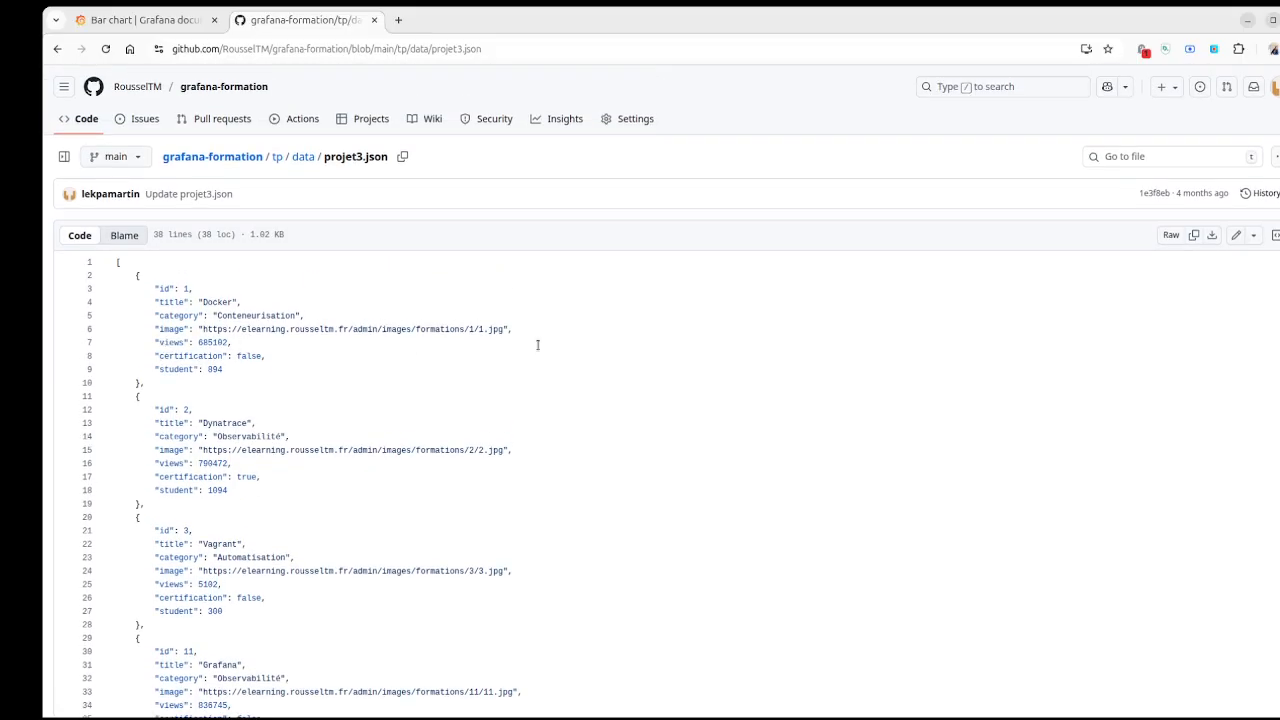
Step: Open the raw version of projet3.json and copy its URL
drag(115, 263, 357, 571)
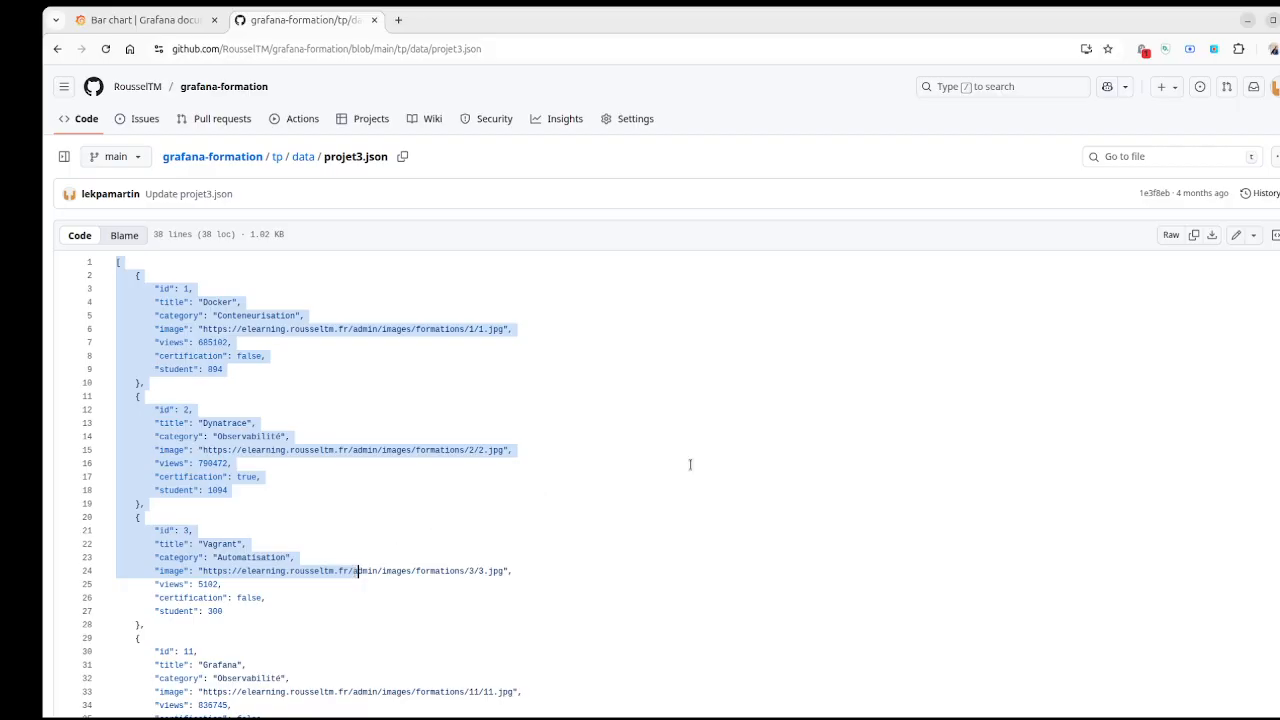
click(1154, 262)
click(1170, 235)
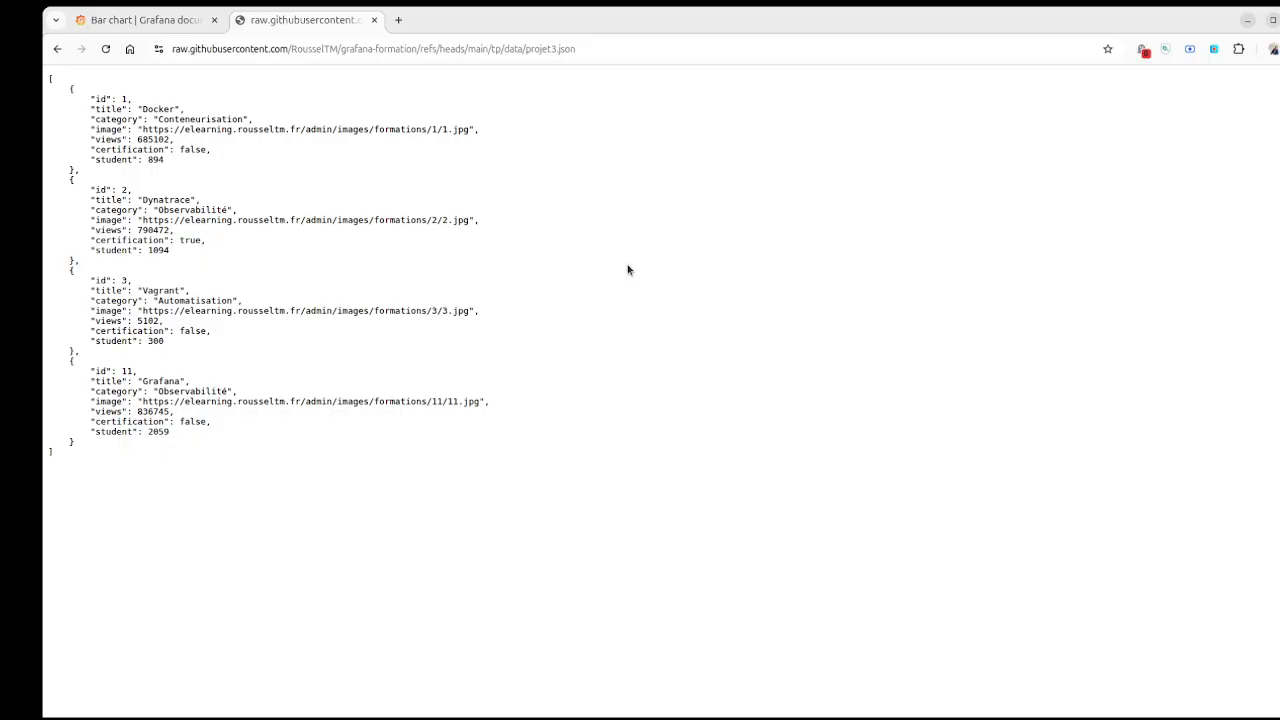
key(ctrl+l)
key(ctrl+c)
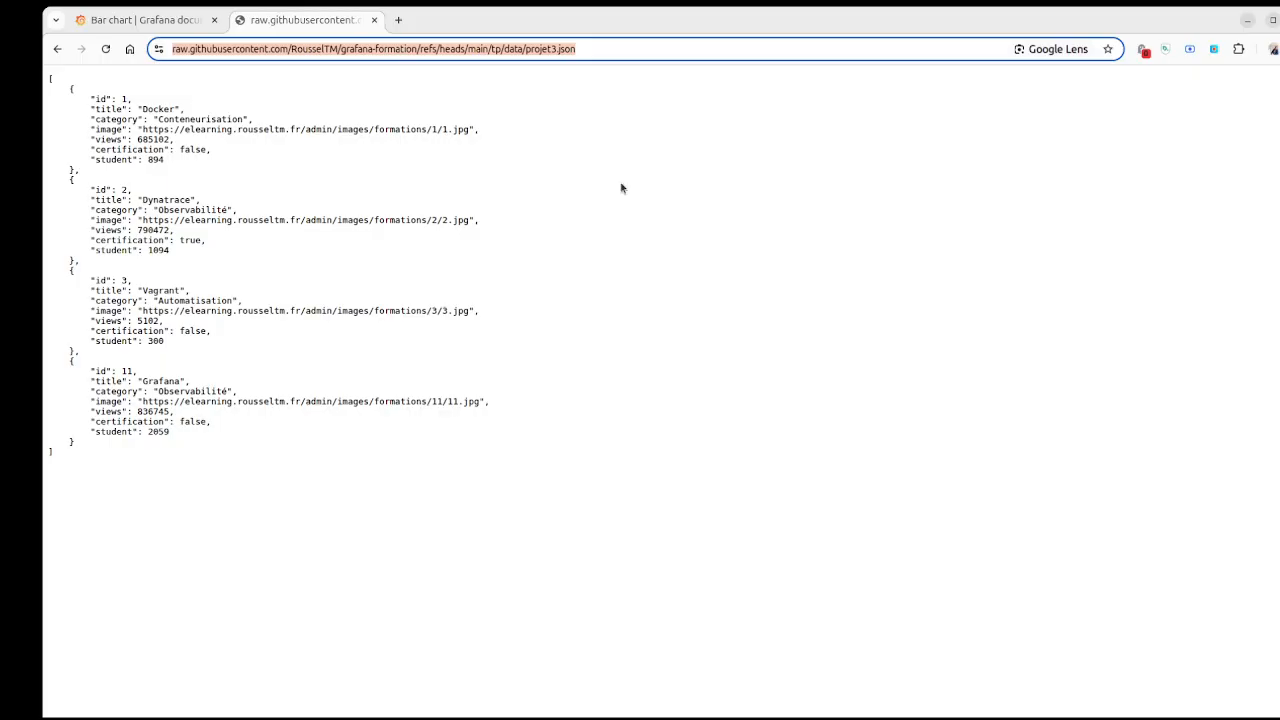
Step: Return to the GitHub page of projet3.json and highlight the repository path in its address
key(Return)
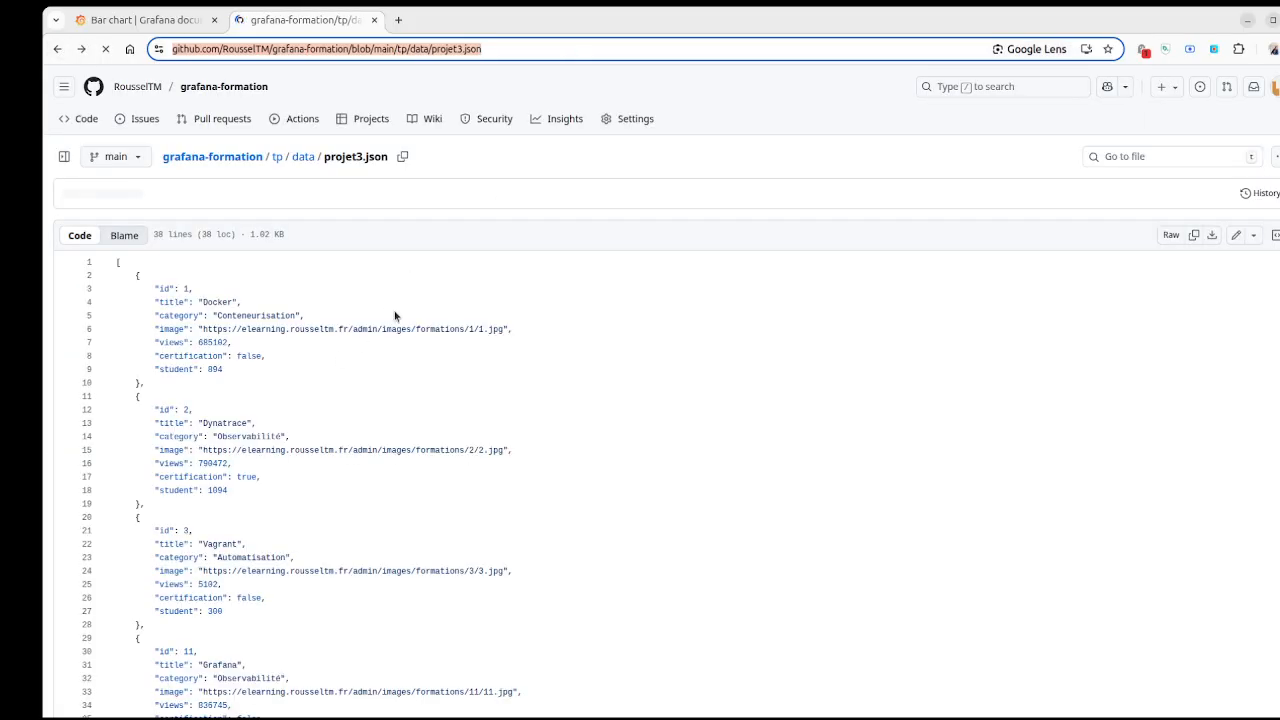
click(491, 334)
drag(551, 47, 219, 47)
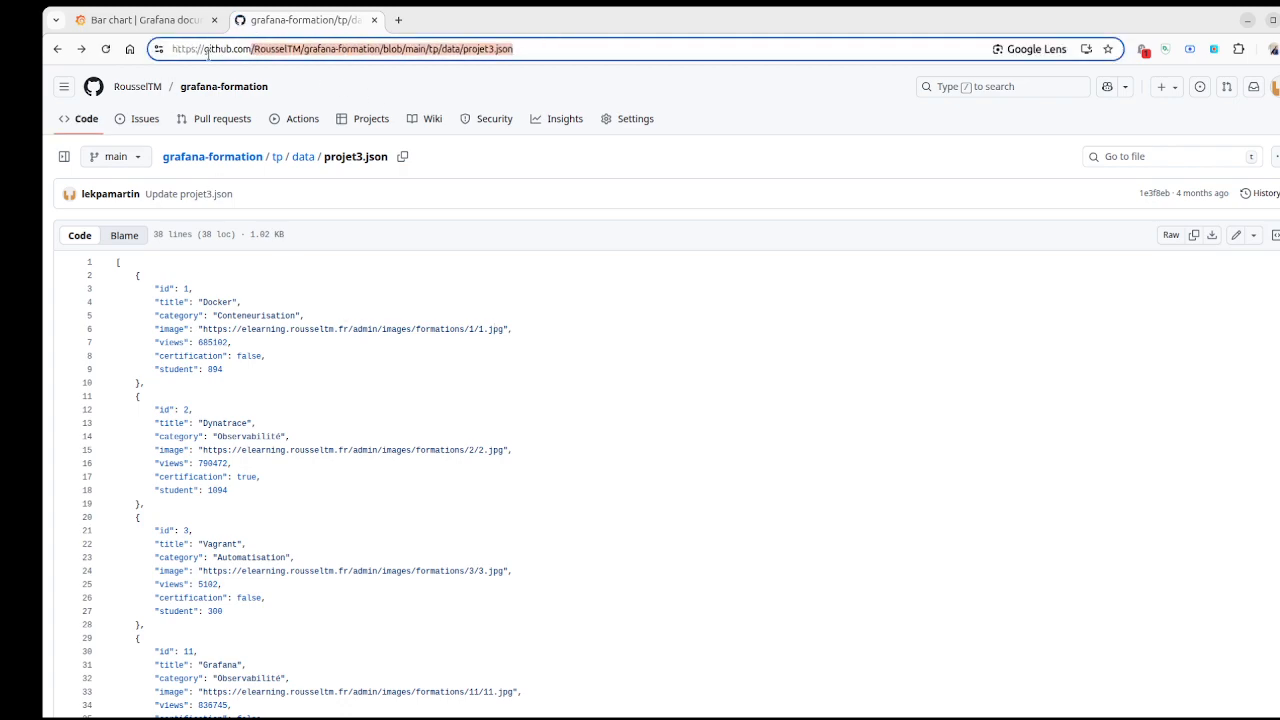
Step: Open the Grafana instance at demo.rousseltm.fr in a new browser tab
click(396, 21)
text(d)
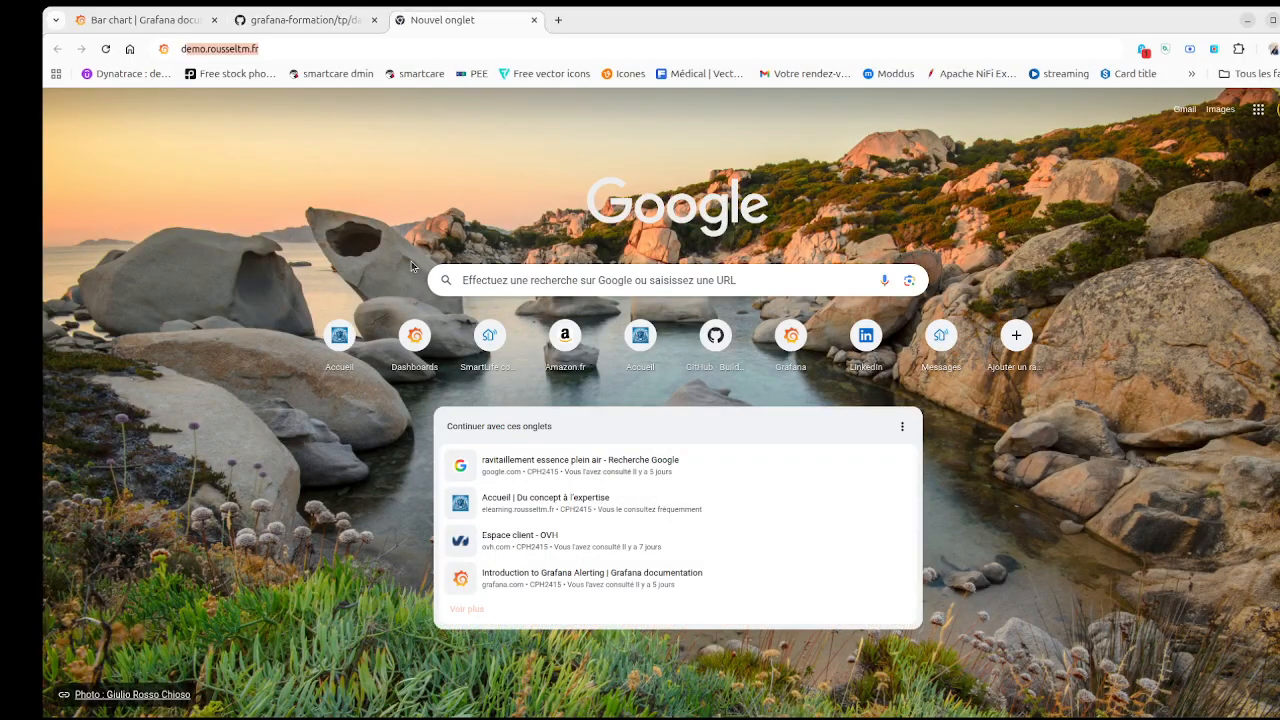
text(emo)
key(Return)
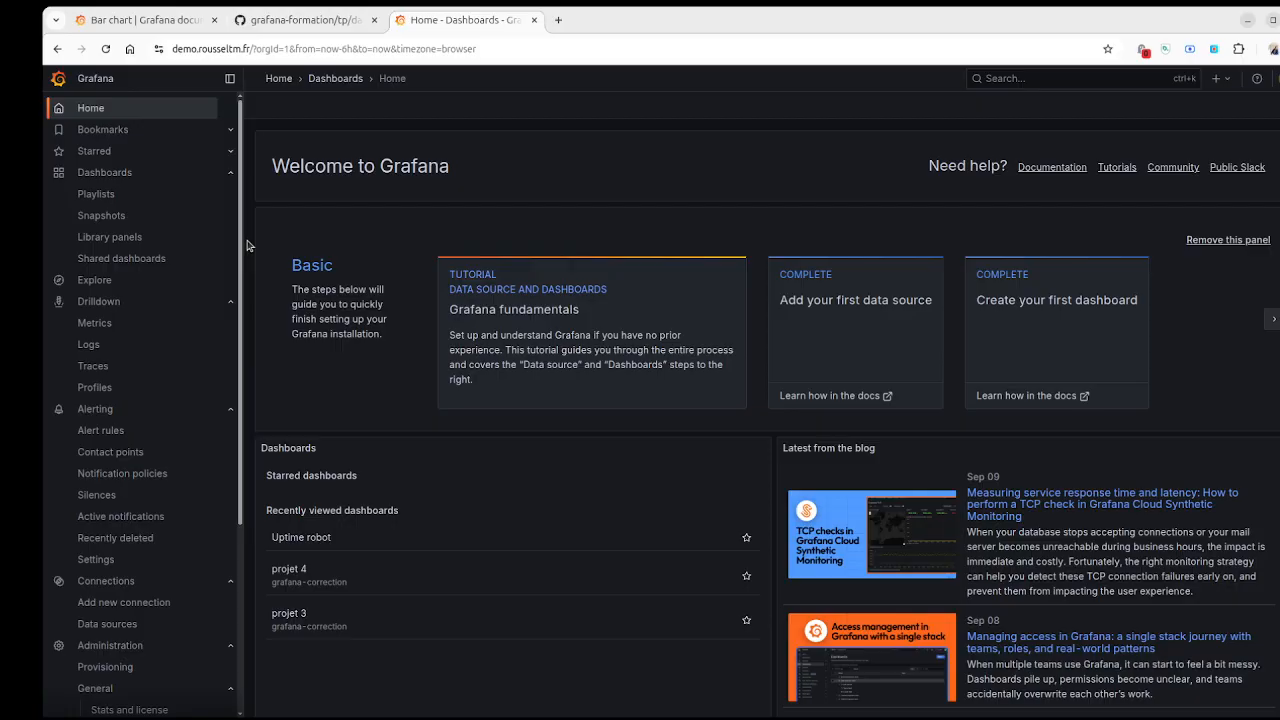
Step: Create a new dashboard and add a visualization that uses the Infinity data source datasource2
click(100, 180)
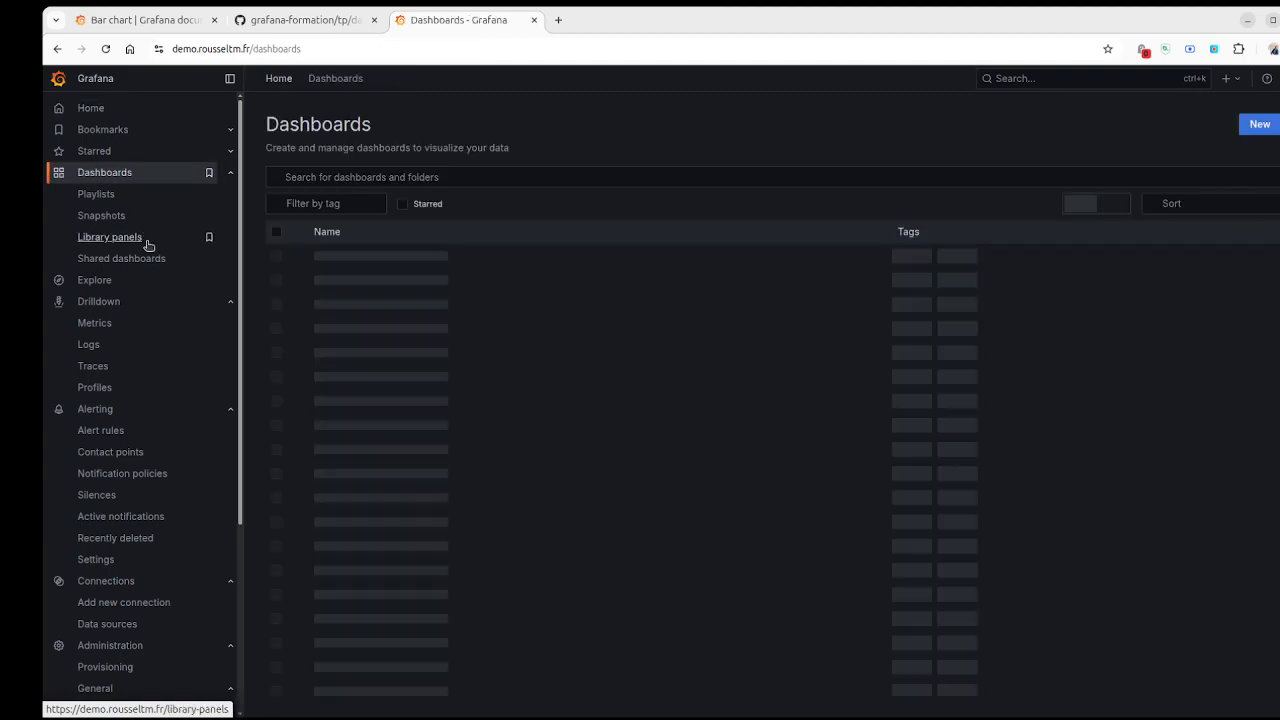
click(1259, 124)
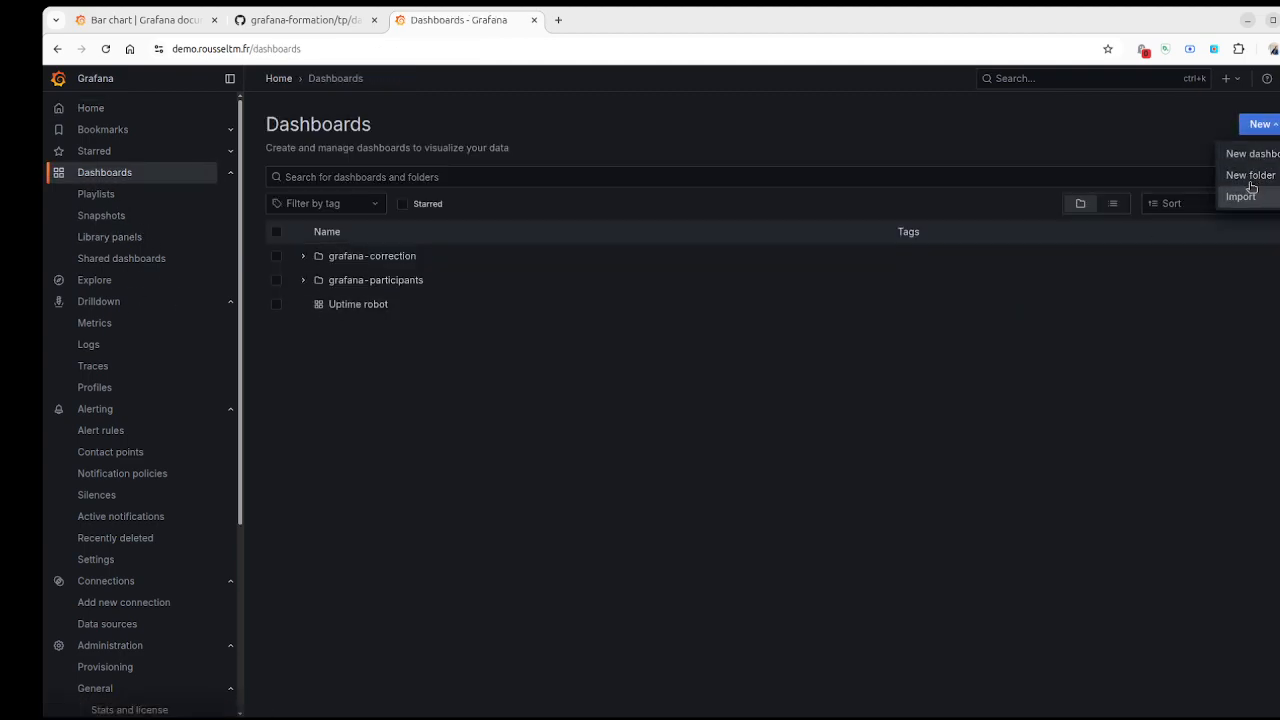
click(1258, 155)
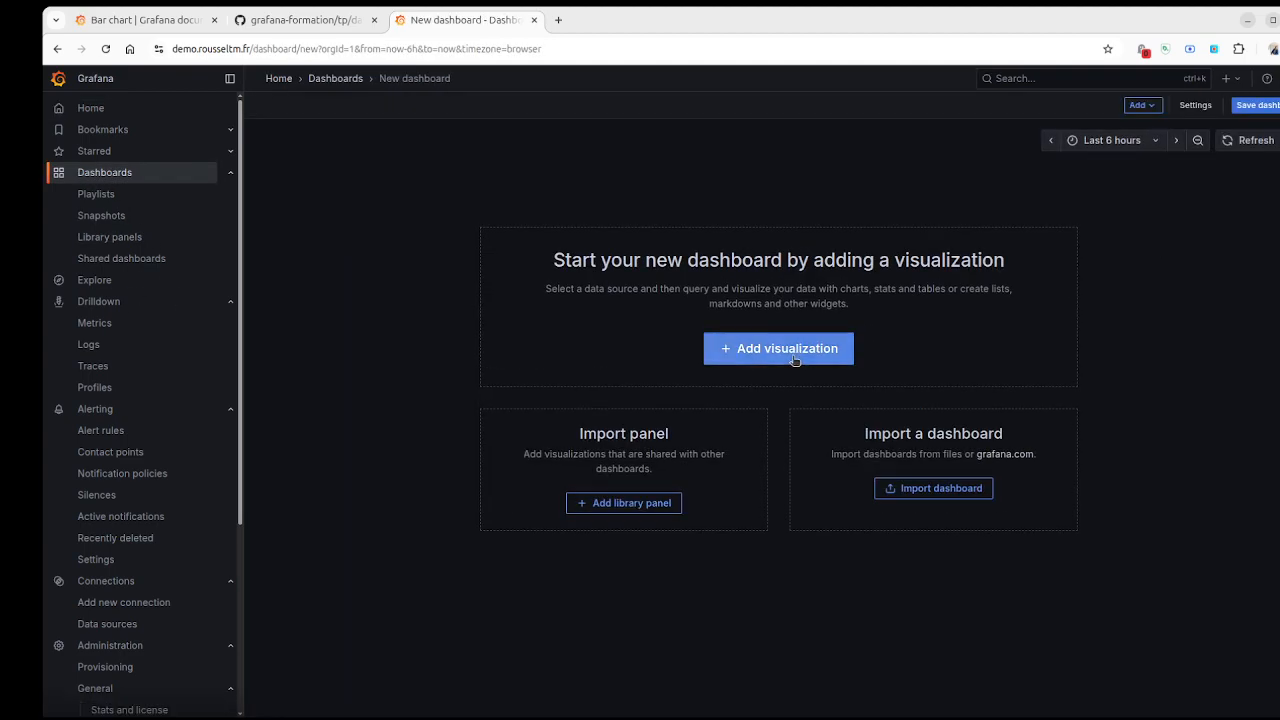
click(795, 358)
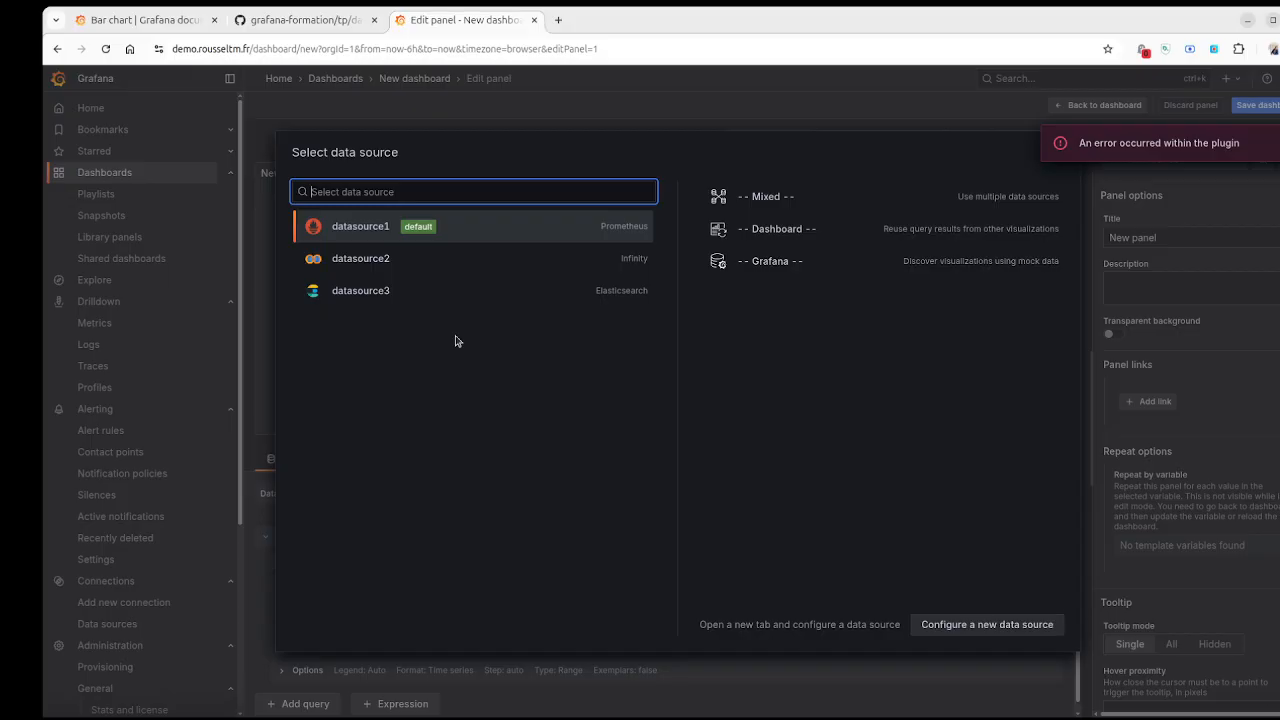
click(410, 268)
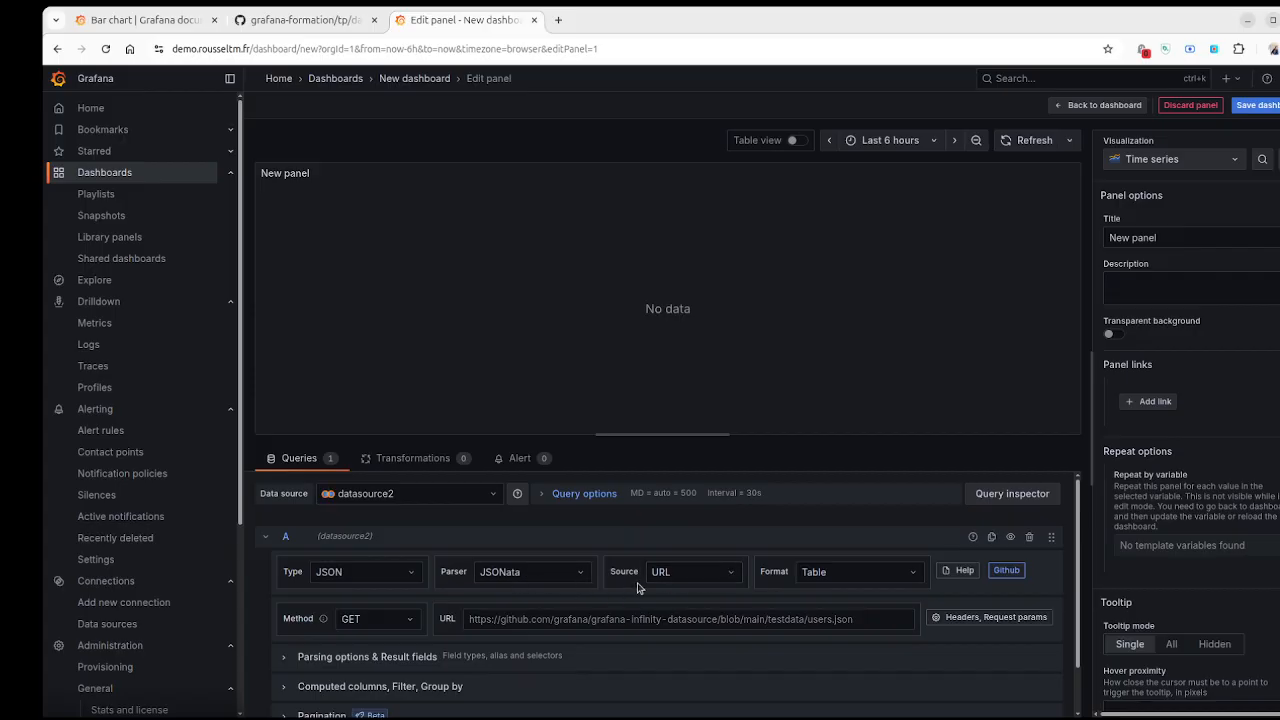
Step: Keep the query source as URL, set its address to the copied raw projet3.json link, and refresh the panel
click(690, 573)
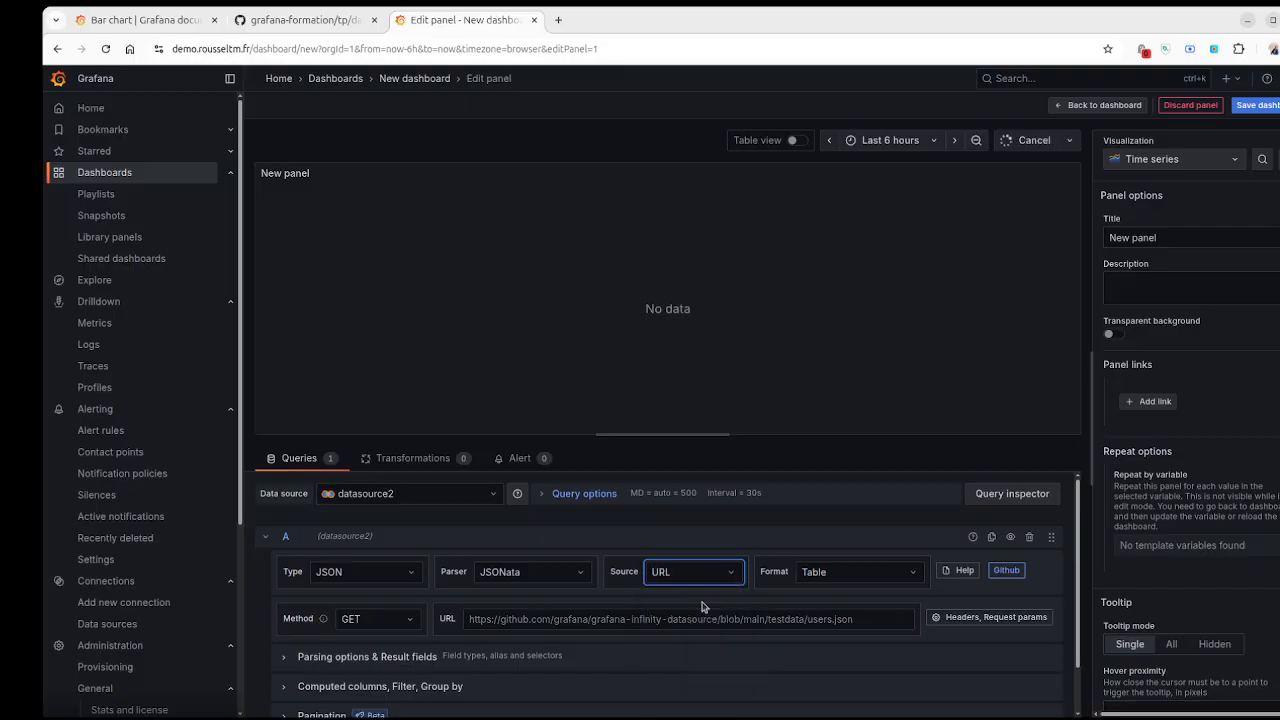
click(699, 601)
click(513, 630)
key(ctrl+a)
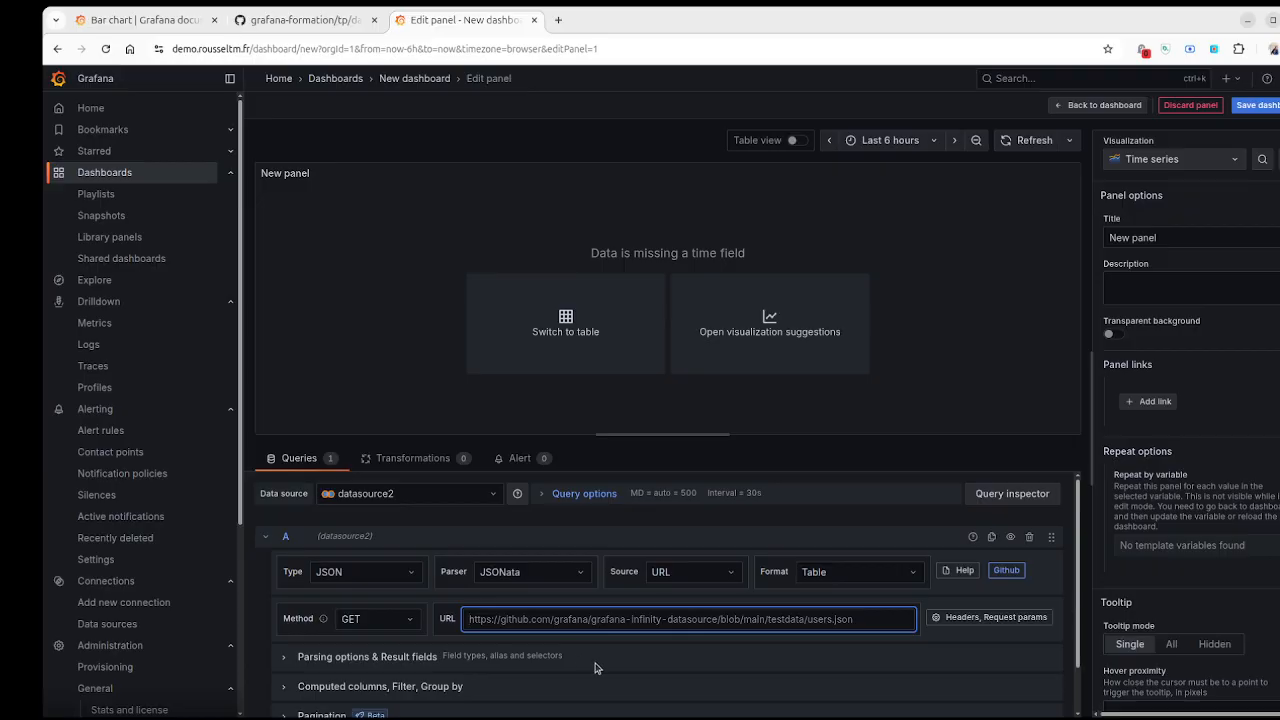
key(ctrl+v)
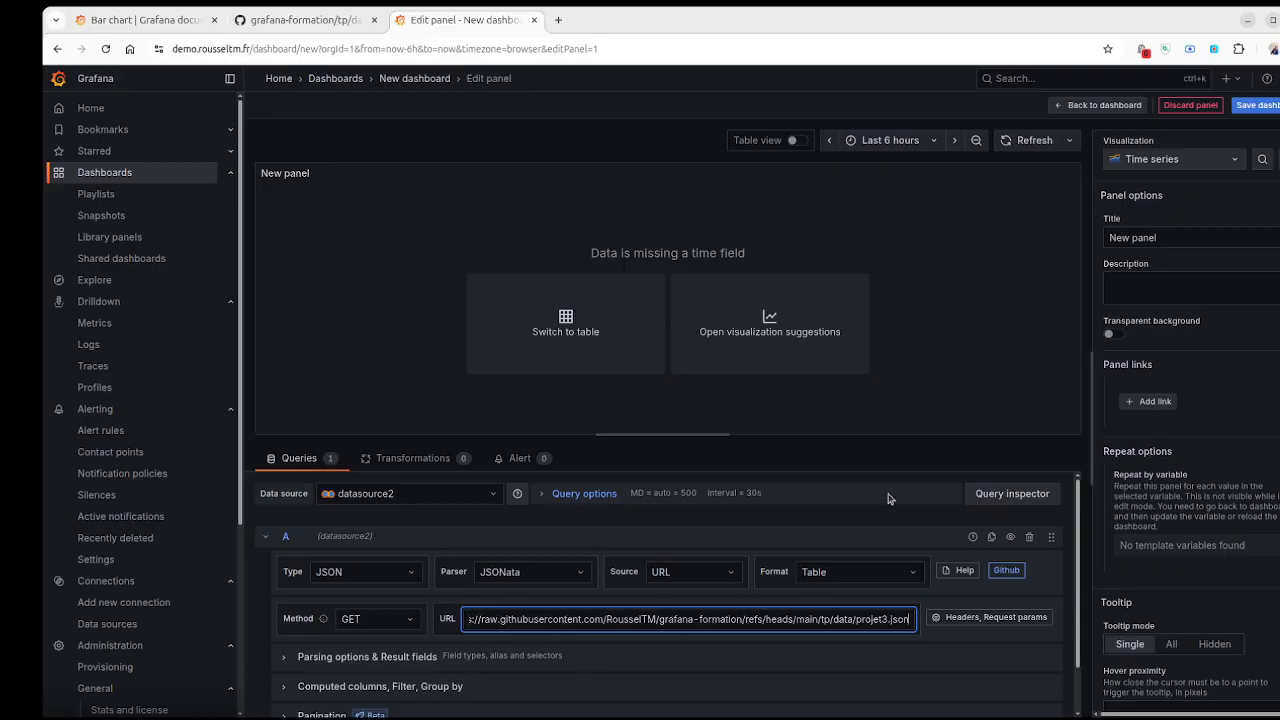
click(1040, 140)
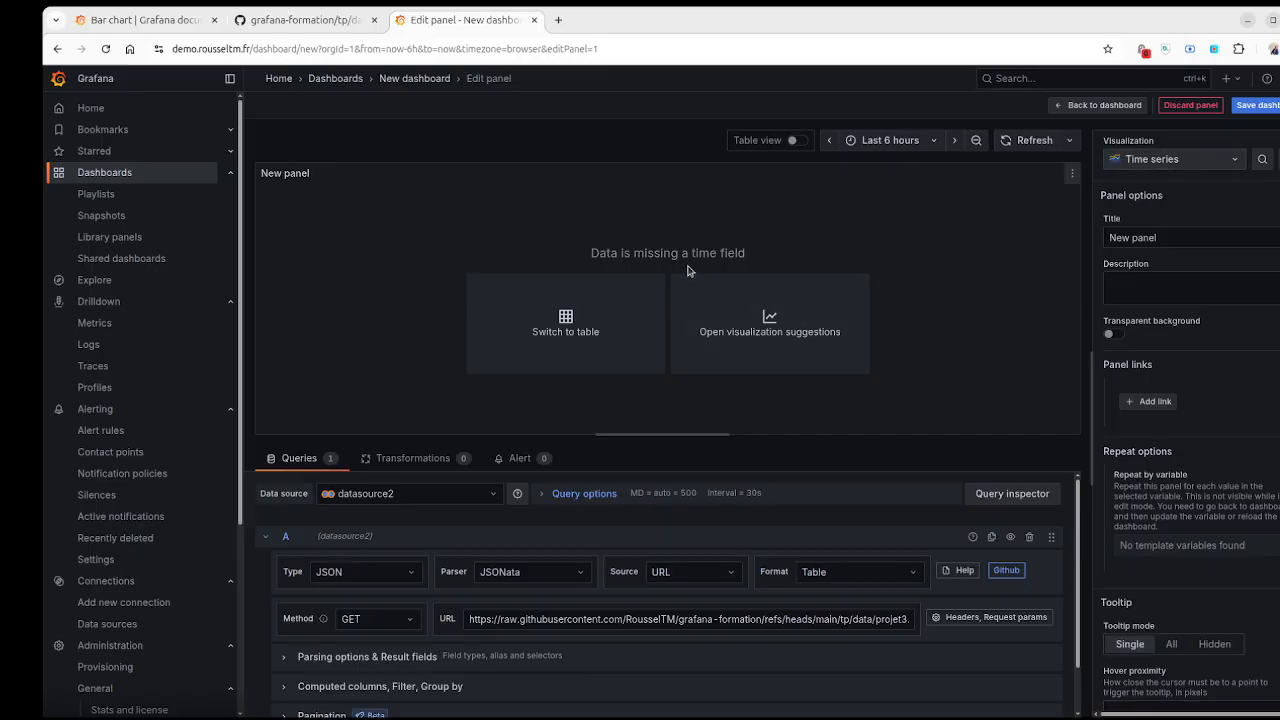
Step: Change the visualization to Bar chart and check the data behind it in table view
click(1216, 162)
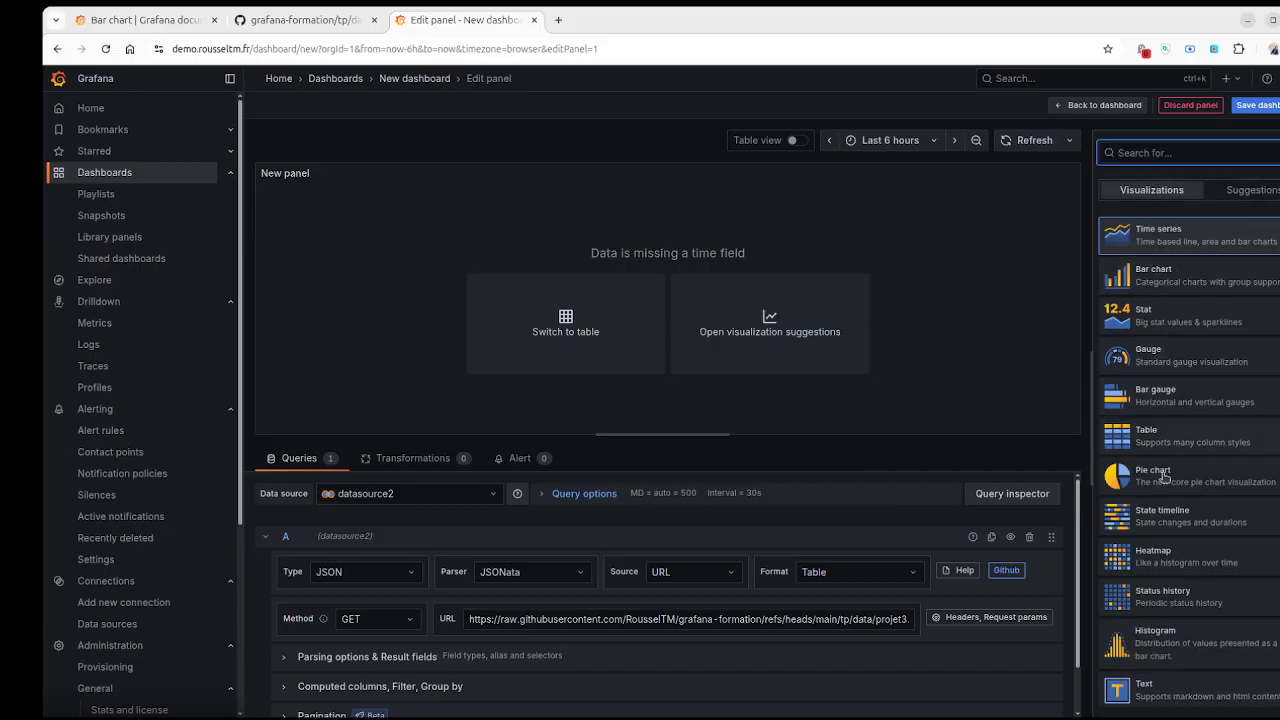
click(1166, 274)
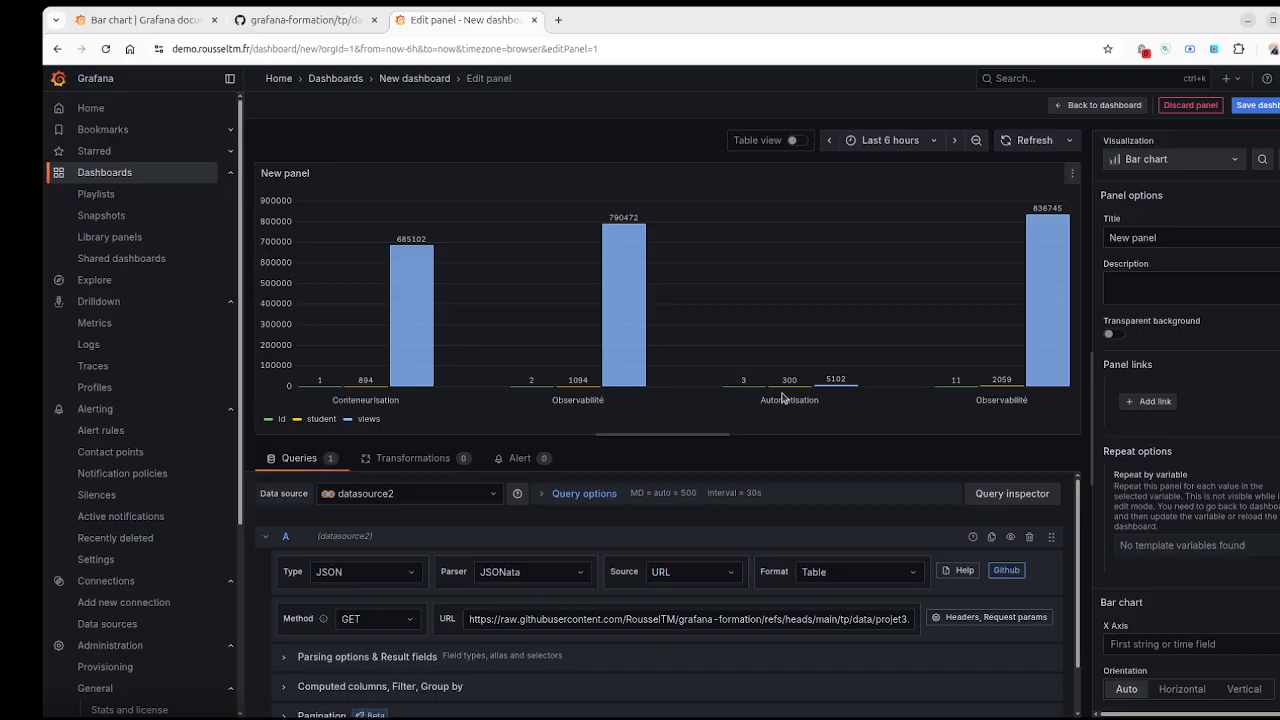
click(797, 141)
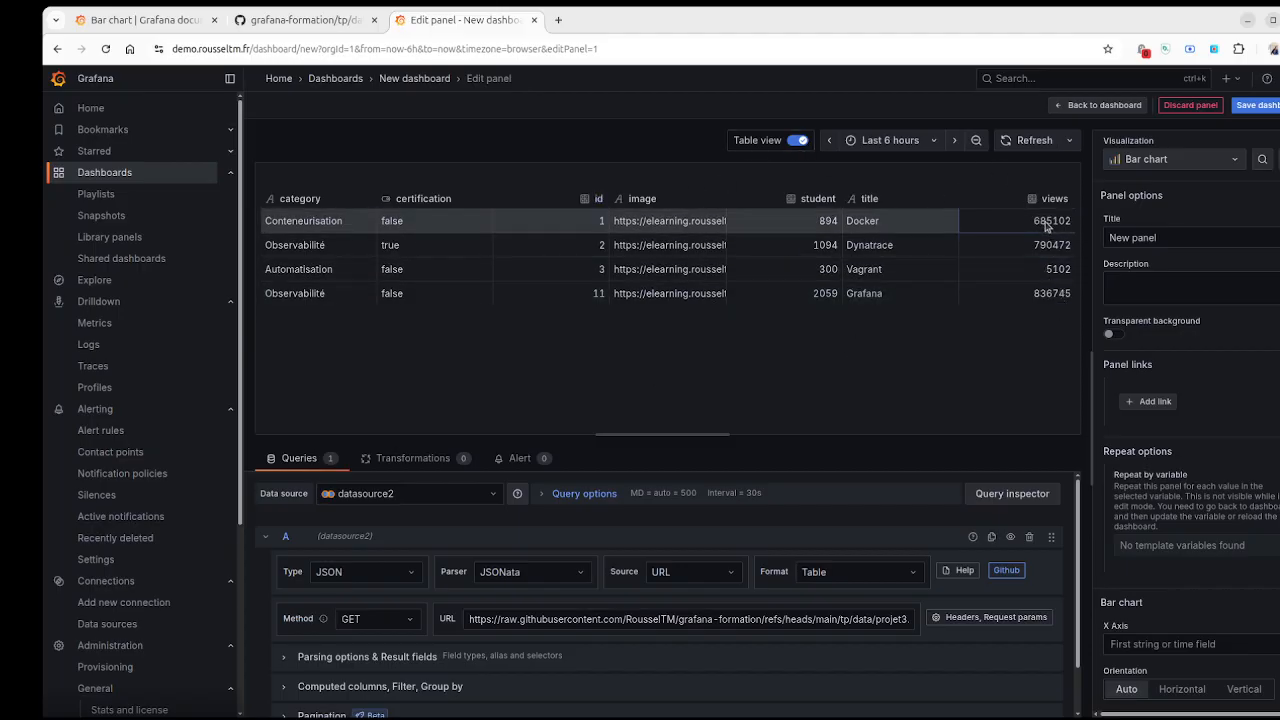
click(800, 141)
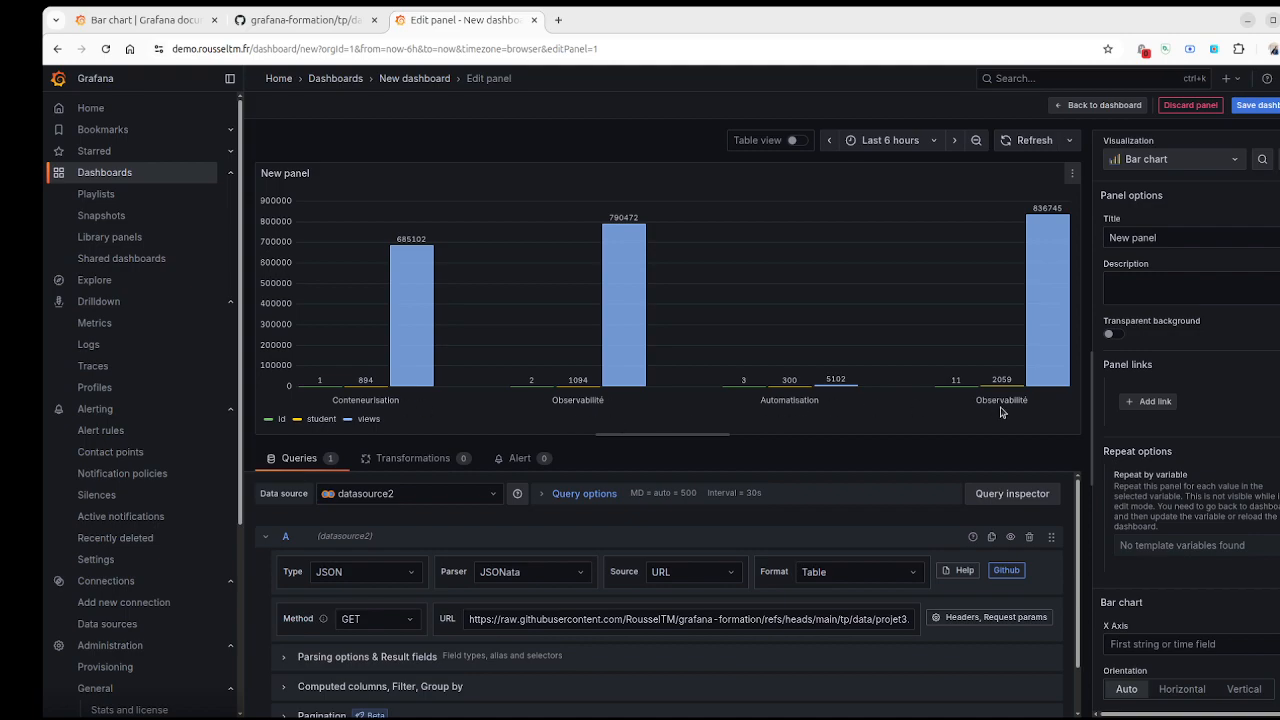
Step: Show the panel data as a table and add an Organize fields by name transformation
click(795, 141)
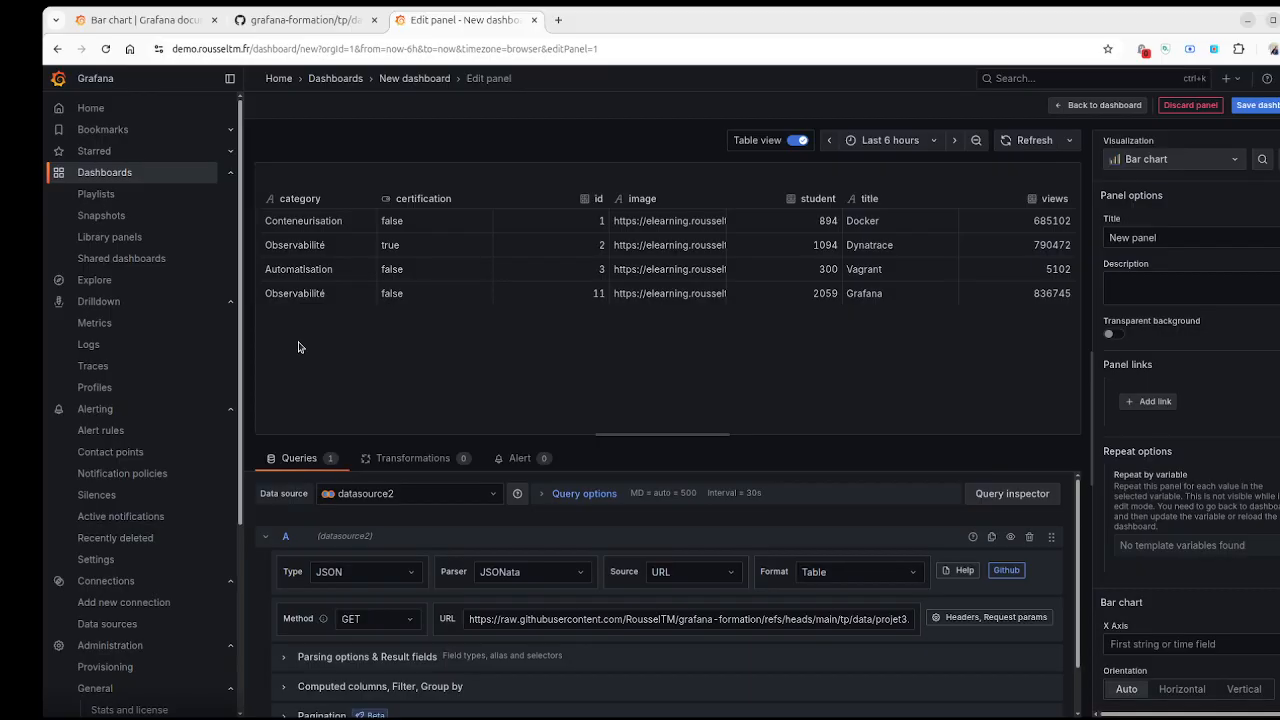
click(432, 458)
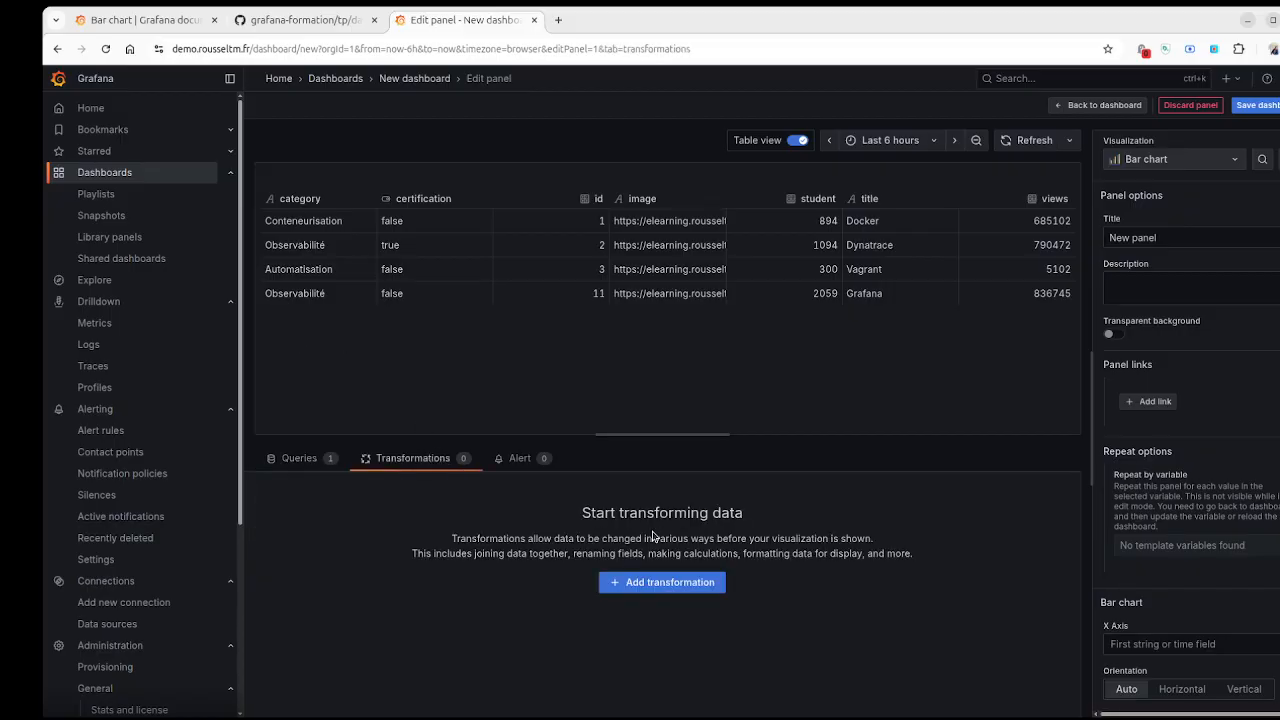
click(660, 584)
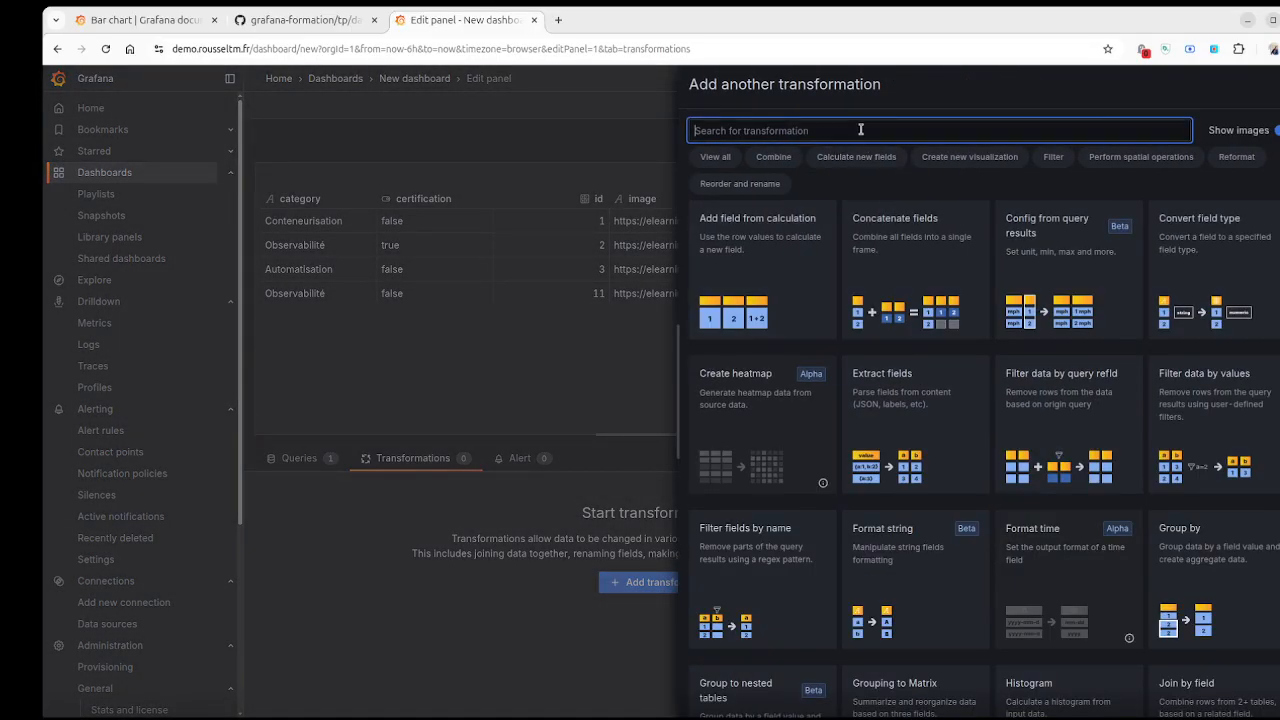
text(org)
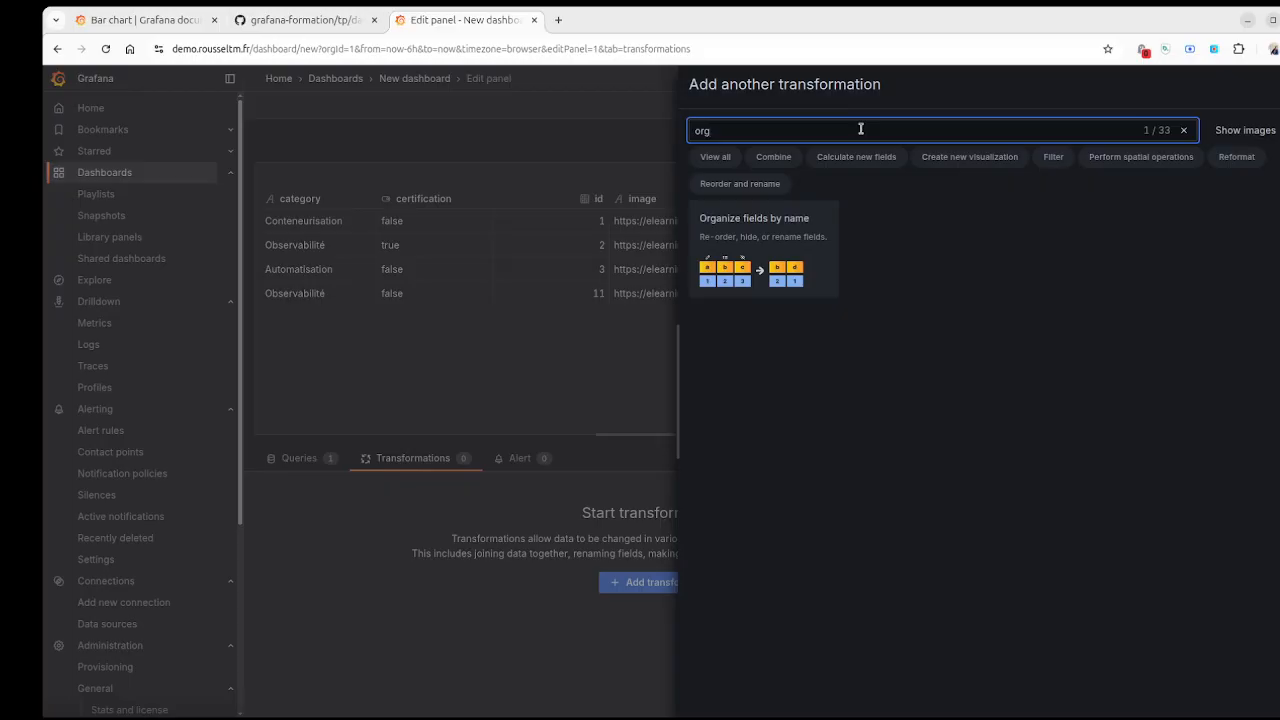
click(782, 245)
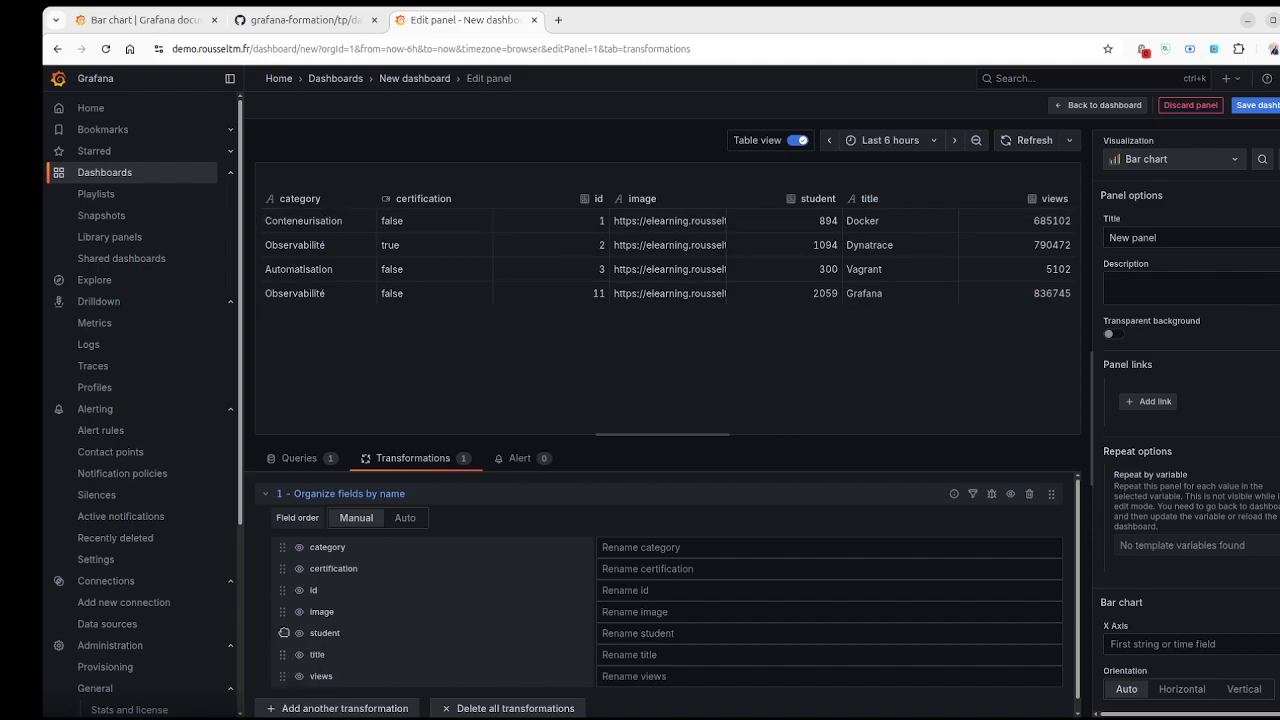
Step: Move the title field to the first position, check the chart, and place the field just below category
drag(283, 654, 284, 545)
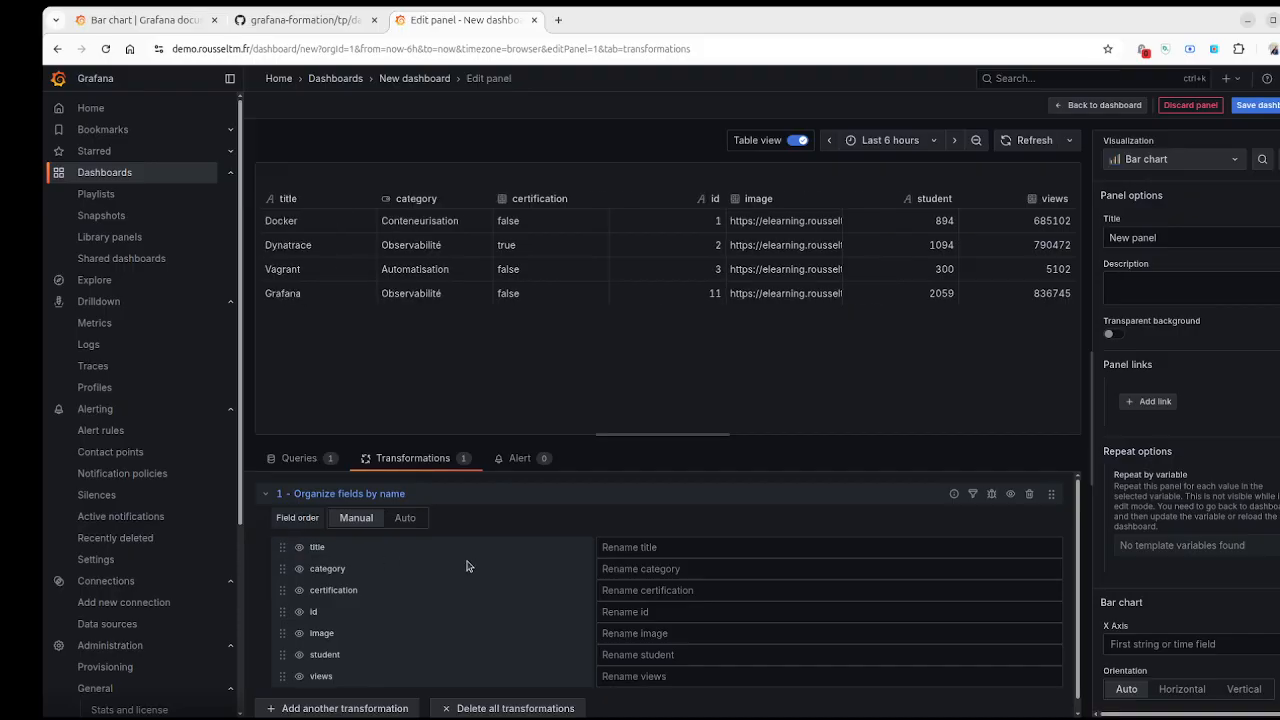
click(800, 140)
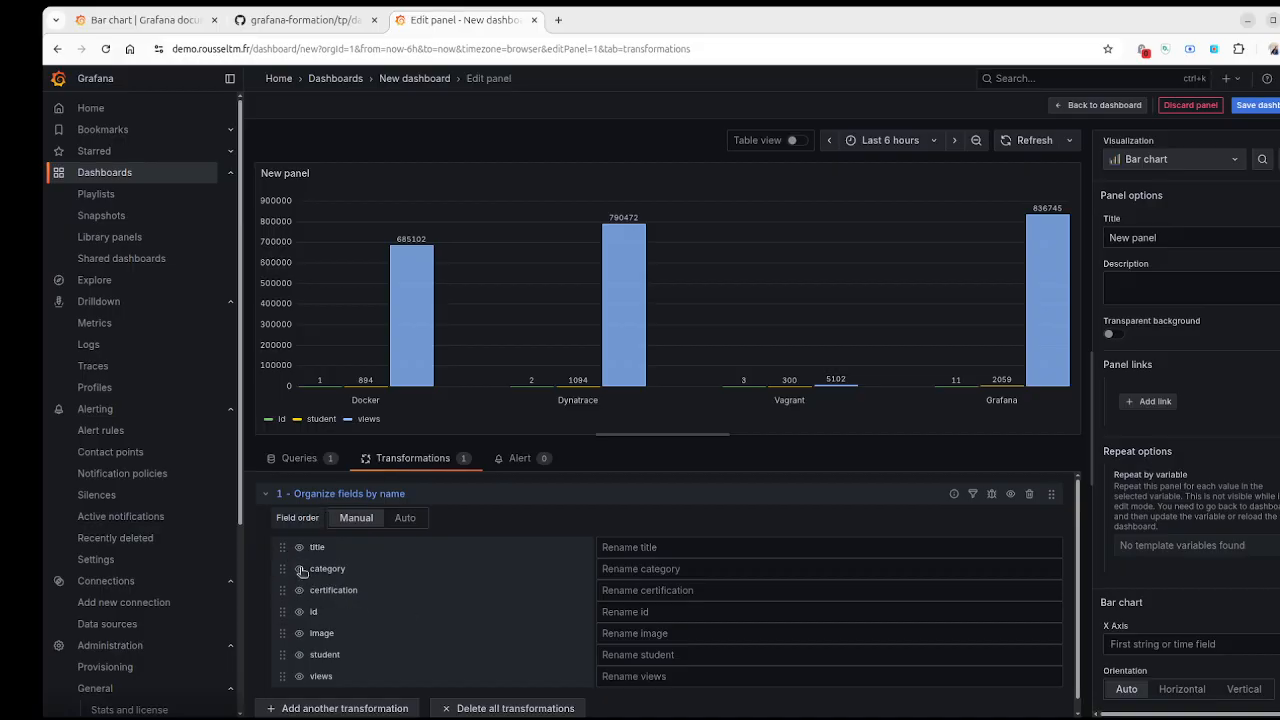
mouse_move(277, 549)
mouse_down()
mouse_move(282, 599)
mouse_move(281, 569)
mouse_up()
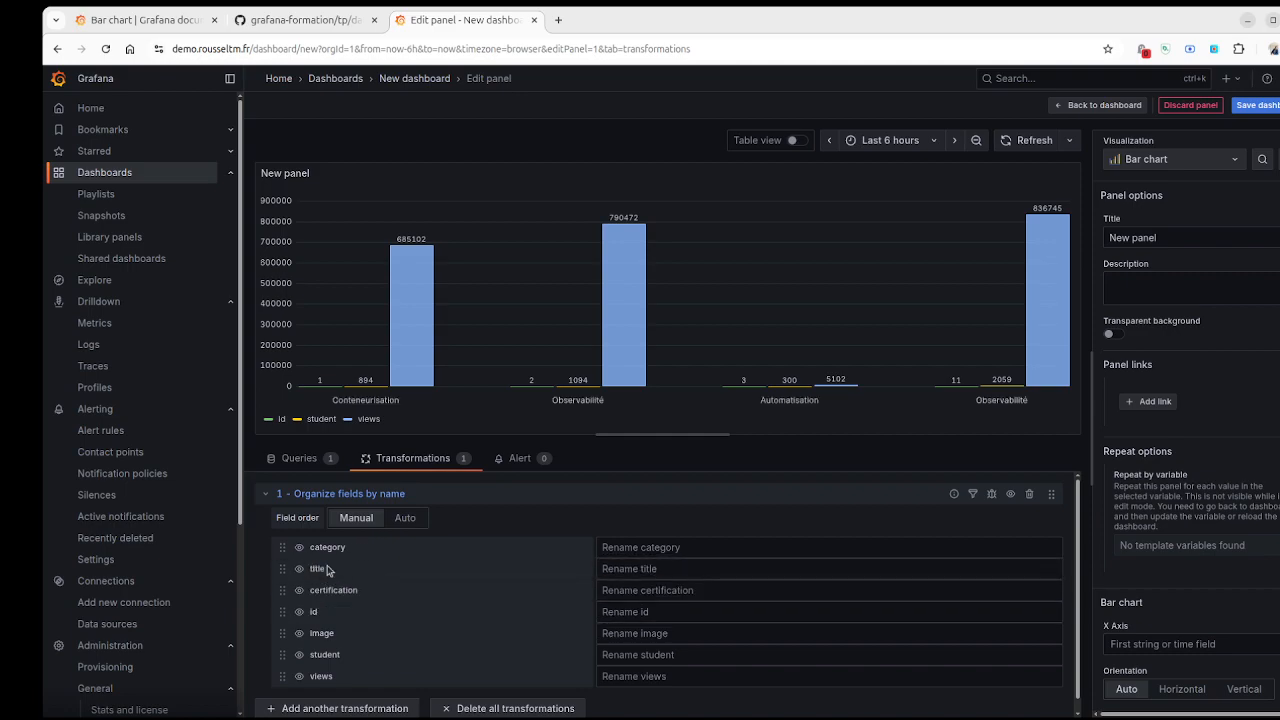
Step: Hide the category field in the transformation, comparing the chart's axis labels with the field enabled and disabled
click(298, 547)
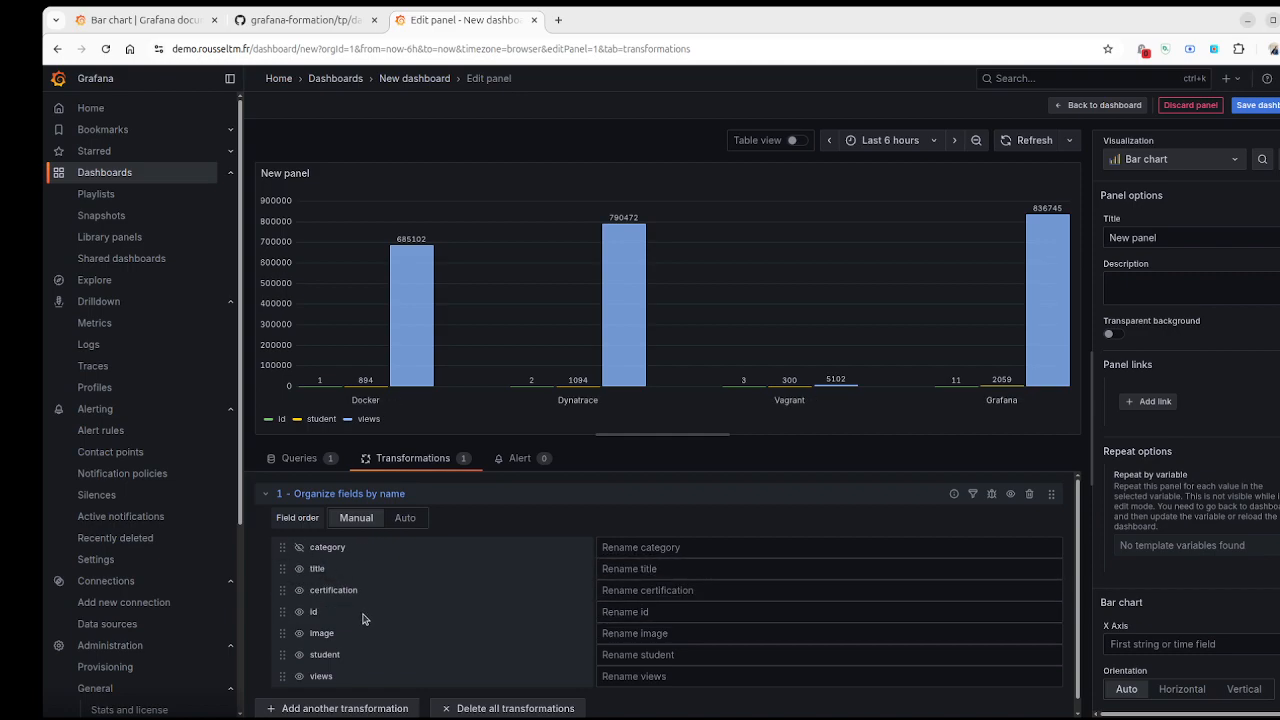
click(298, 547)
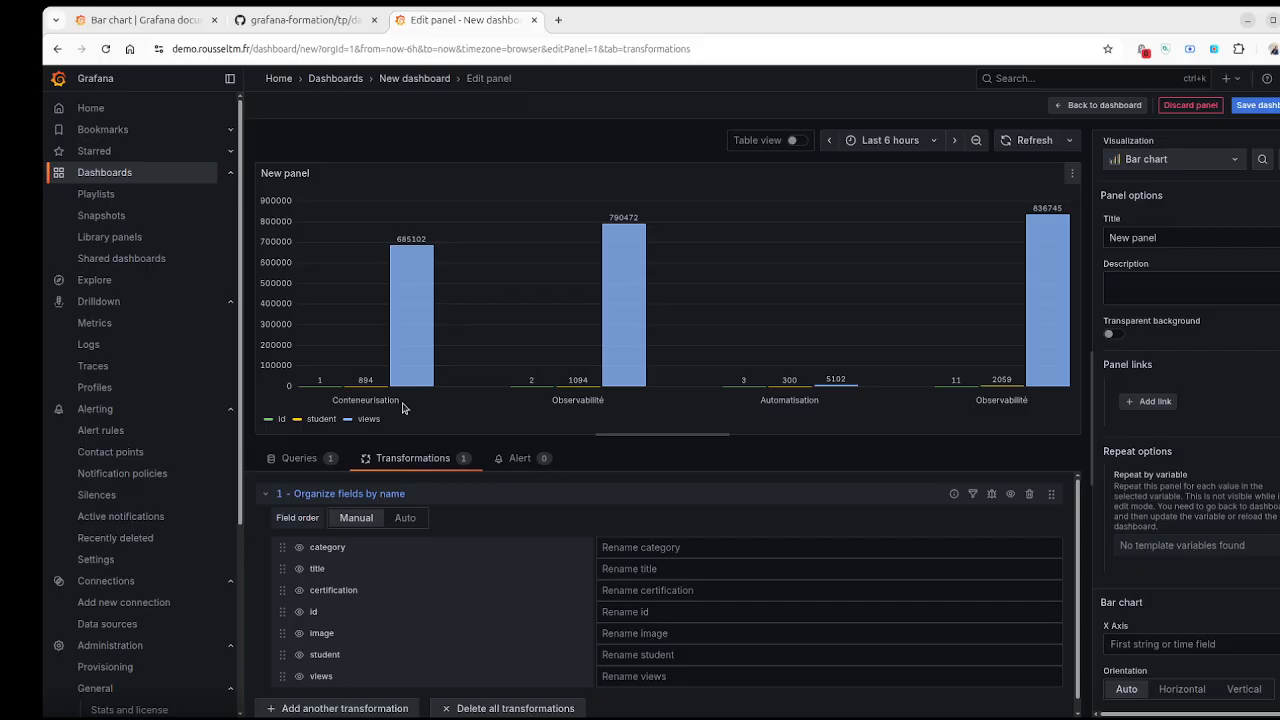
click(298, 547)
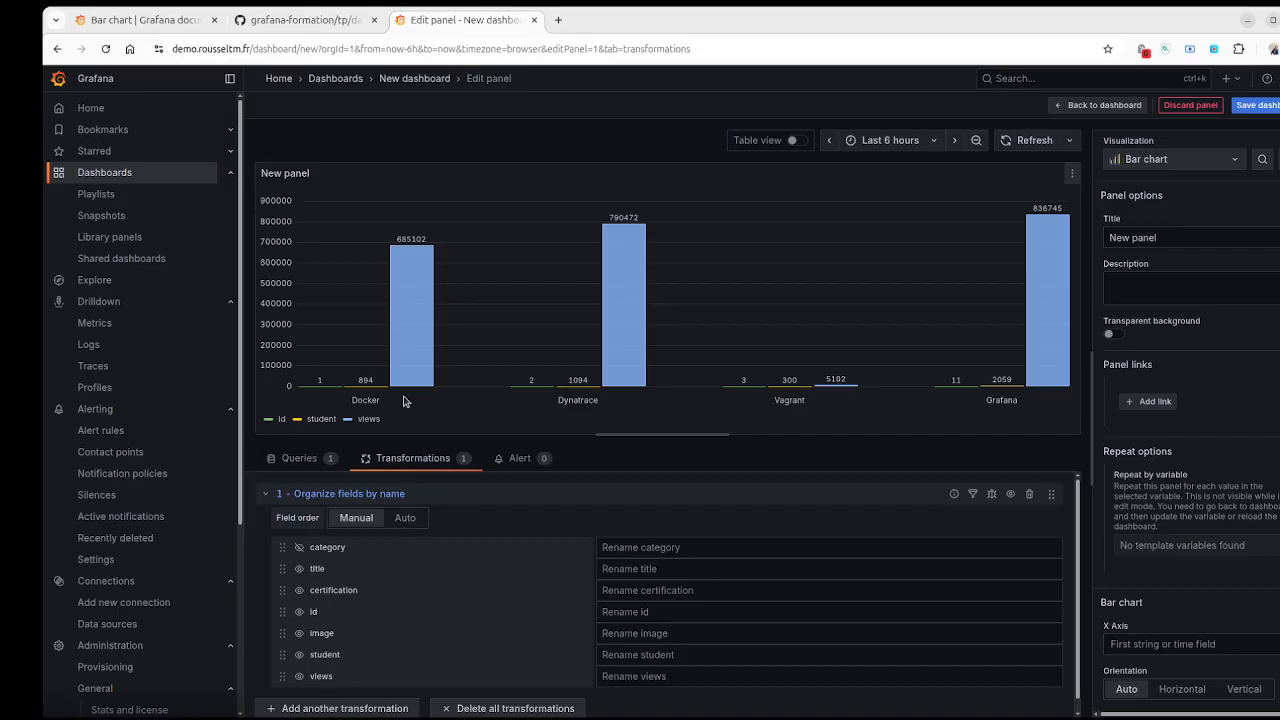
Step: Hide the id field after checking the table view, and return to the chart
click(797, 141)
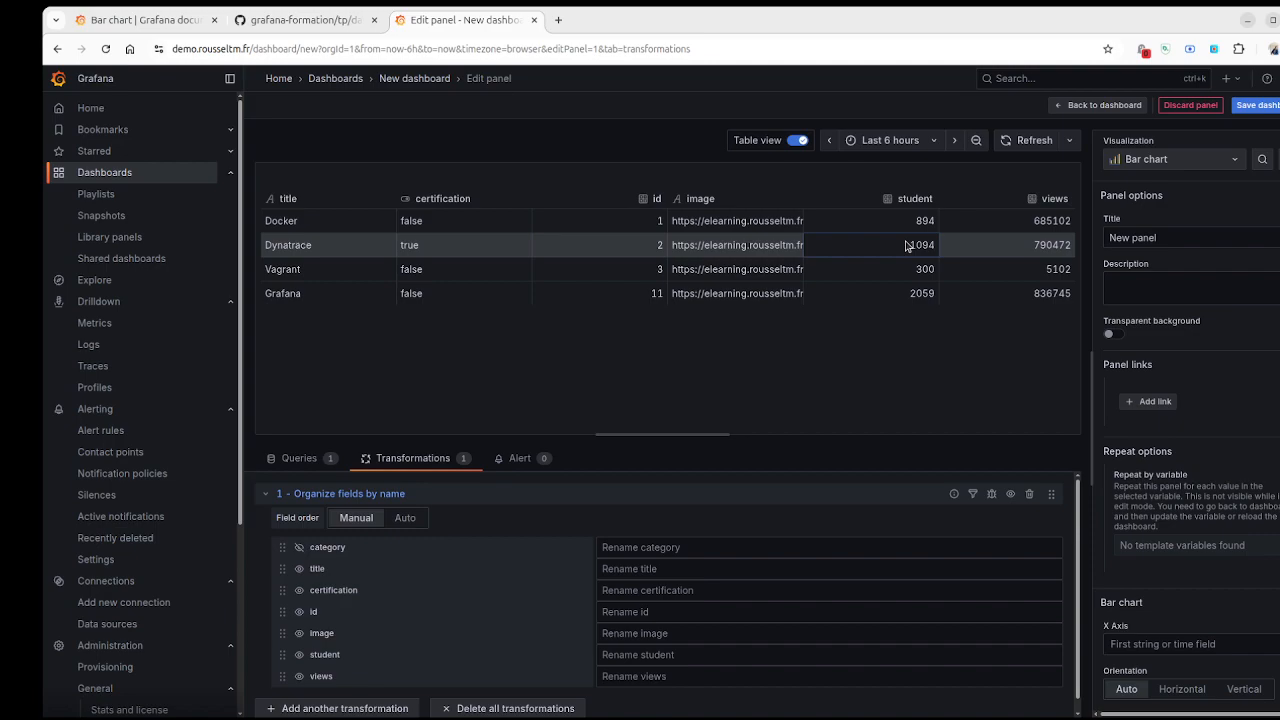
click(301, 617)
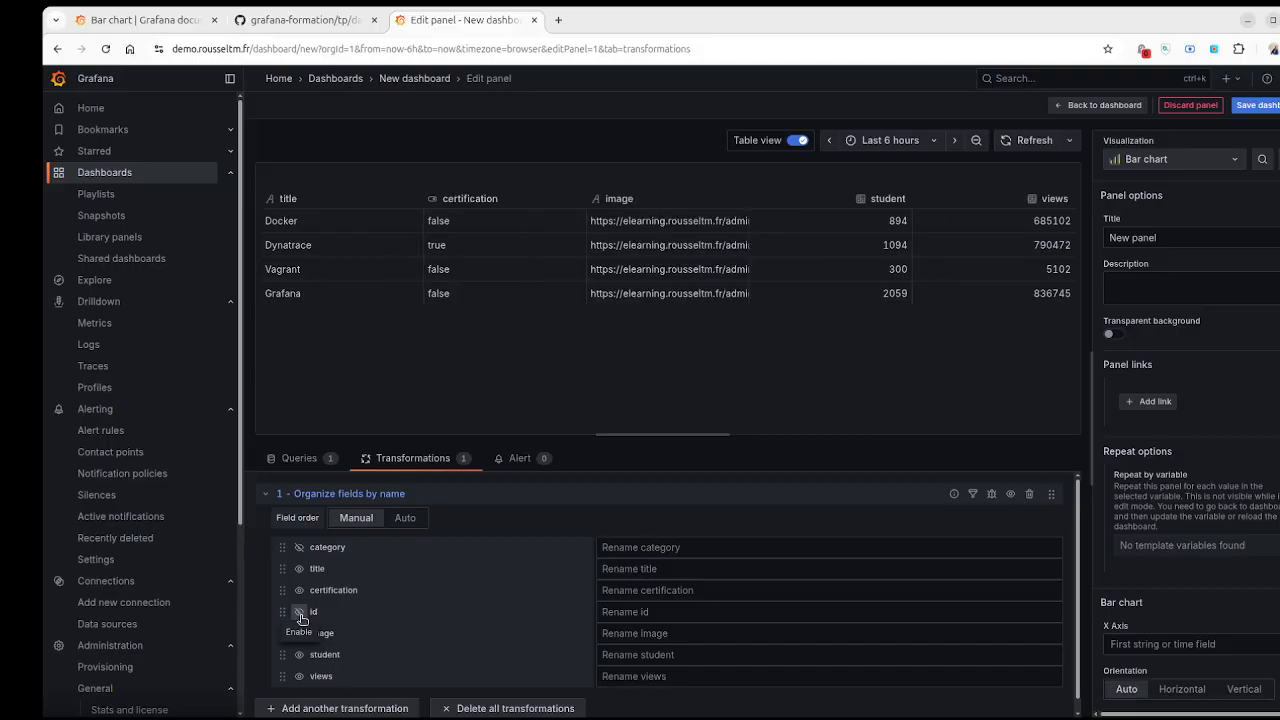
click(800, 141)
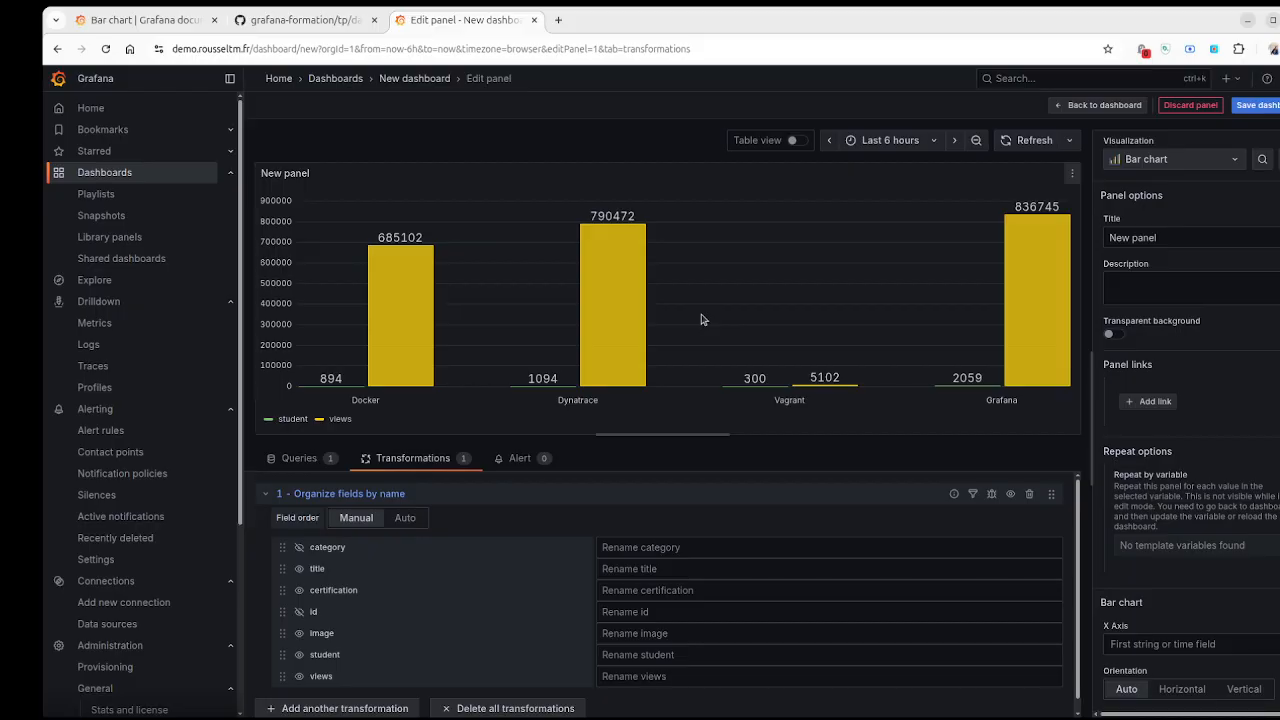
Step: Examine the student and views values in table view and glance at the query before returning to the transformations
click(802, 140)
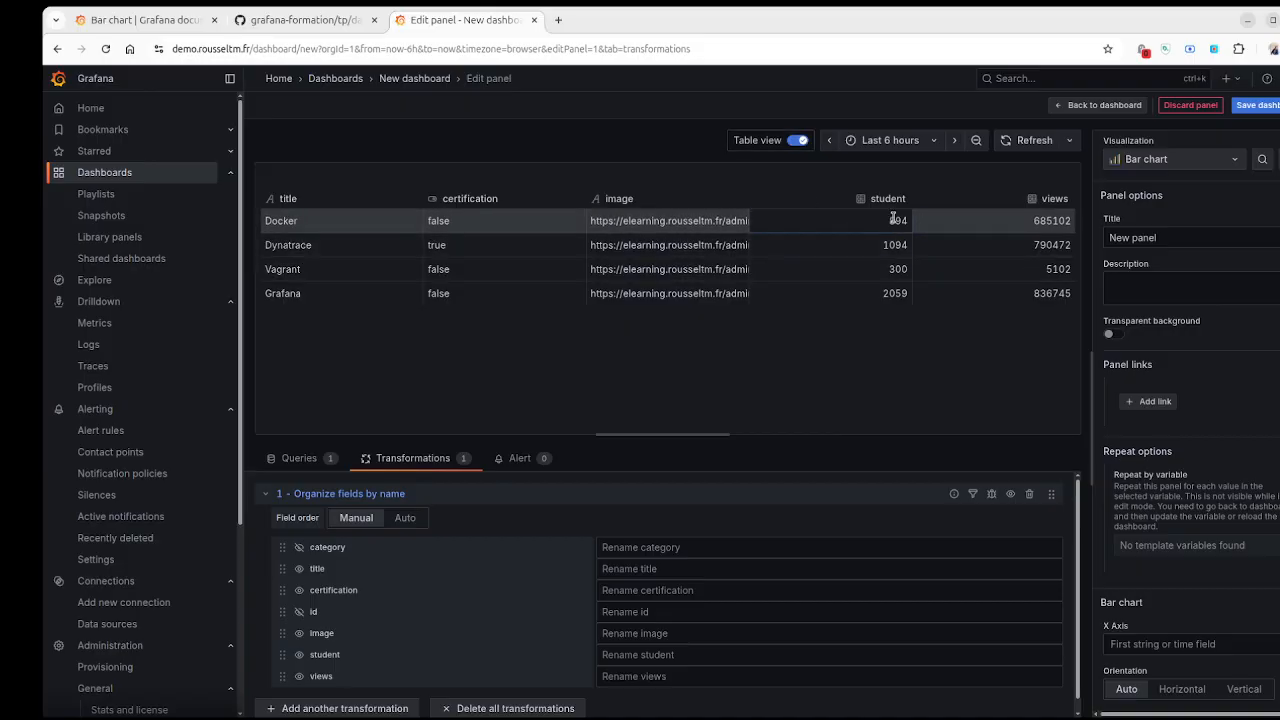
drag(894, 248, 897, 293)
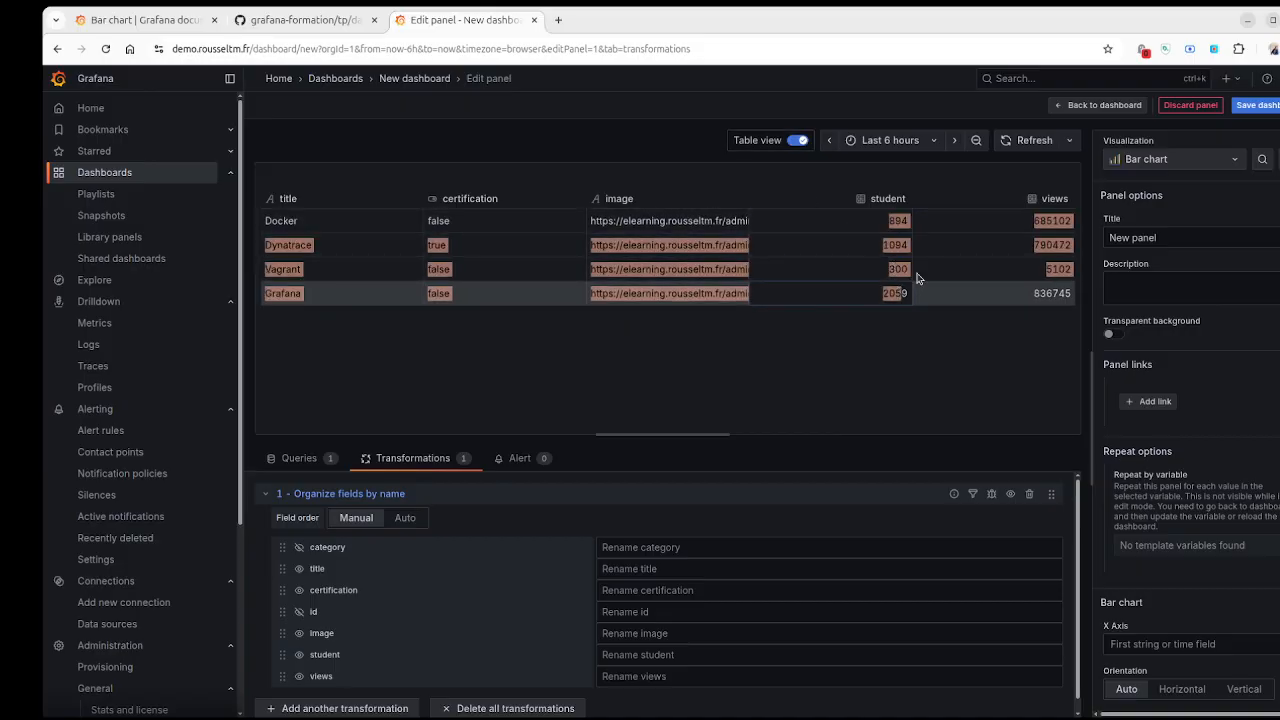
drag(1045, 220, 1054, 294)
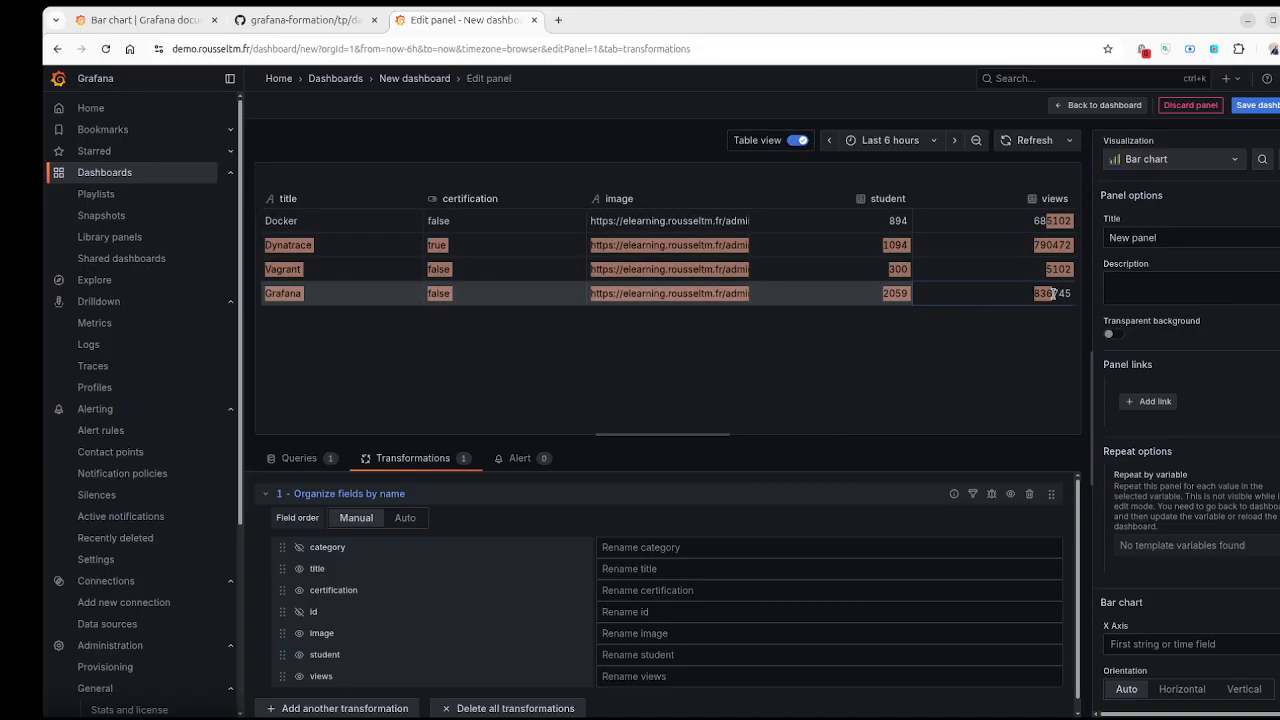
click(320, 468)
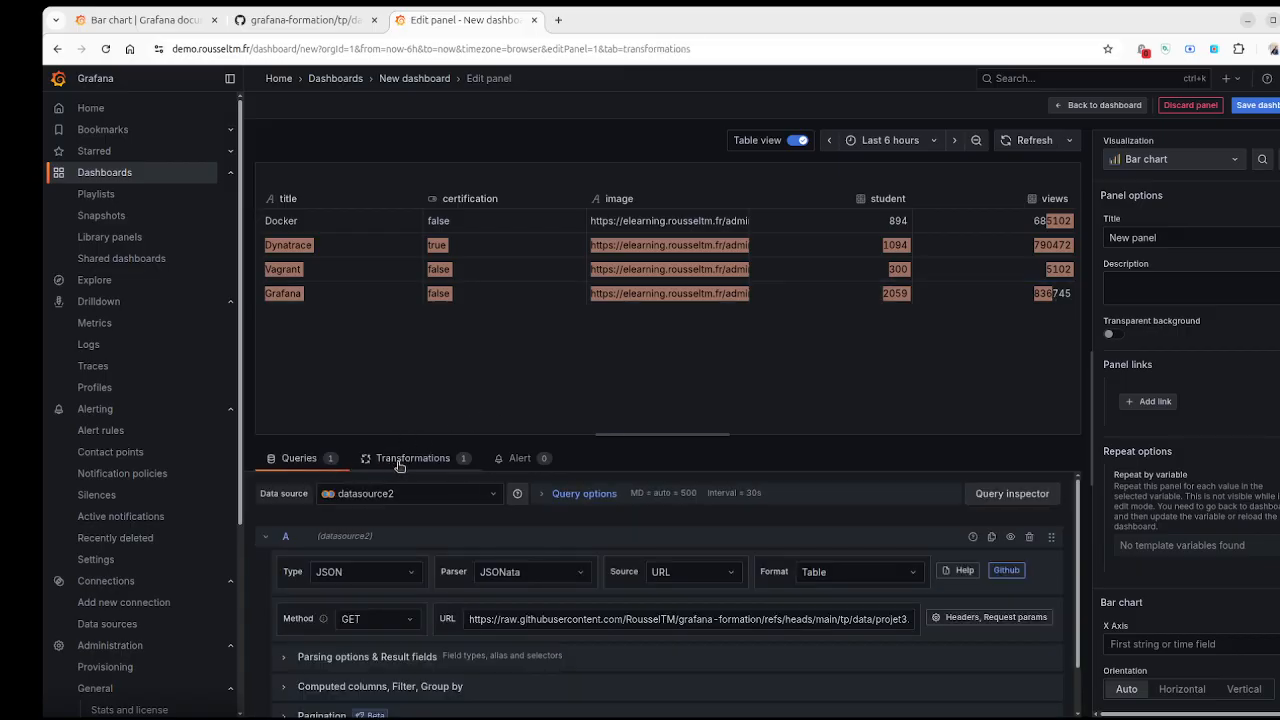
click(410, 458)
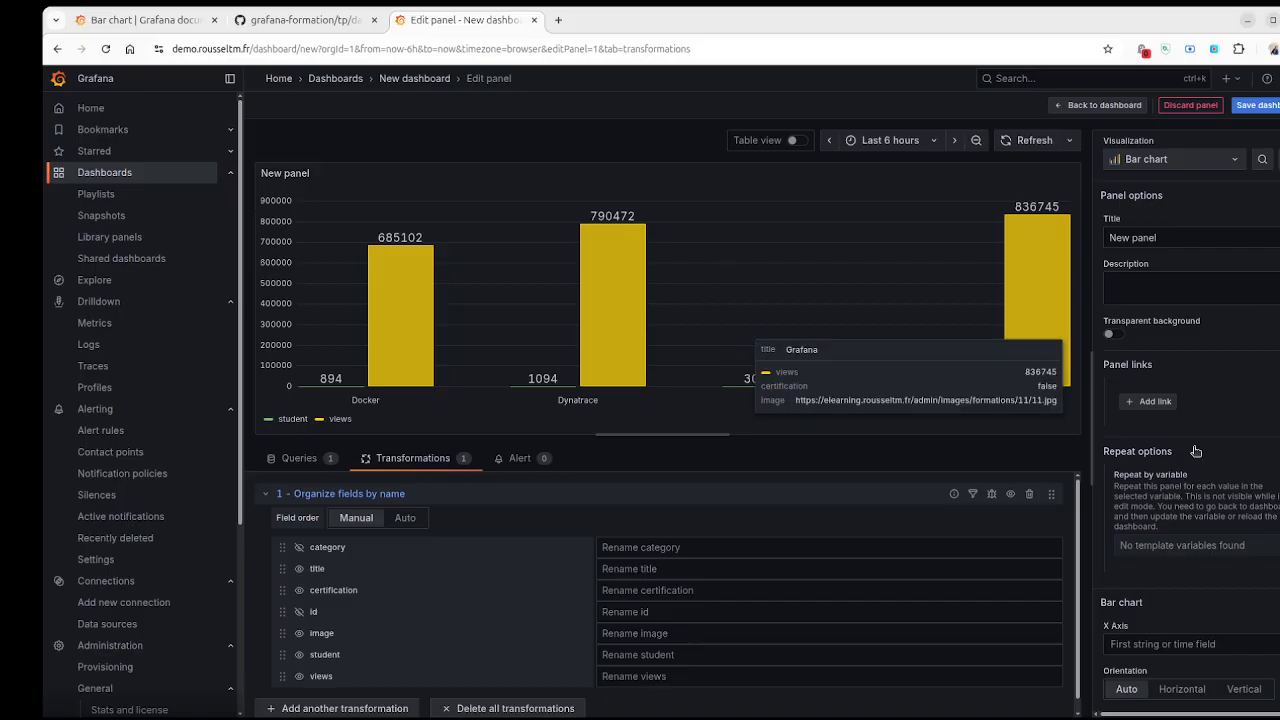
Step: Remove the threshold of 80 from the panel's thresholds, leaving only Base
scroll(1180, 481, down, 10)
scroll(1185, 484, down, 15)
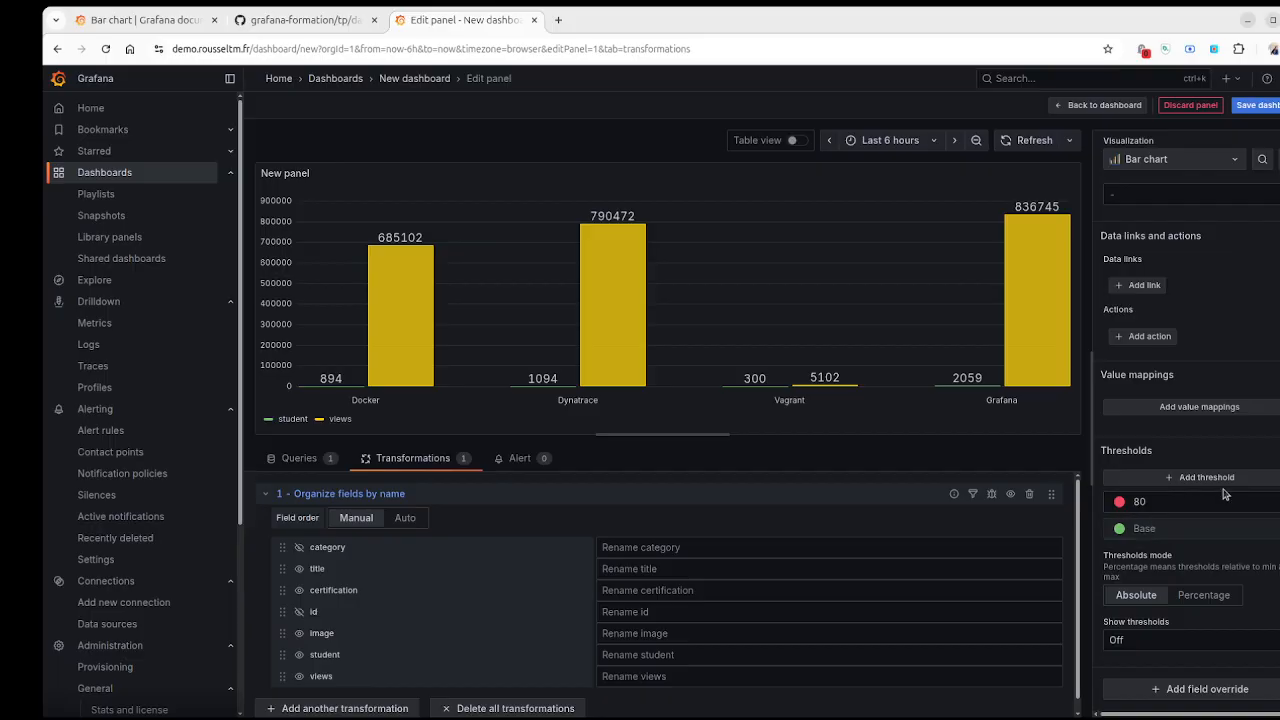
click(1272, 503)
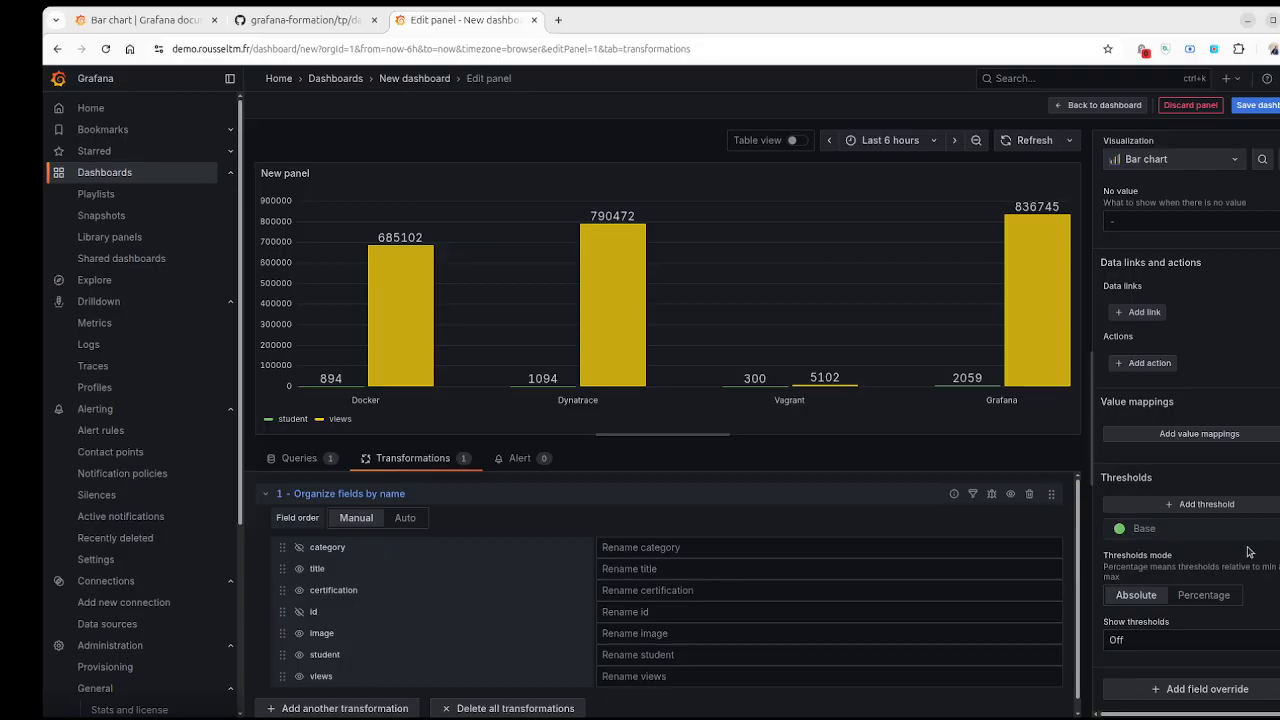
click(1199, 436)
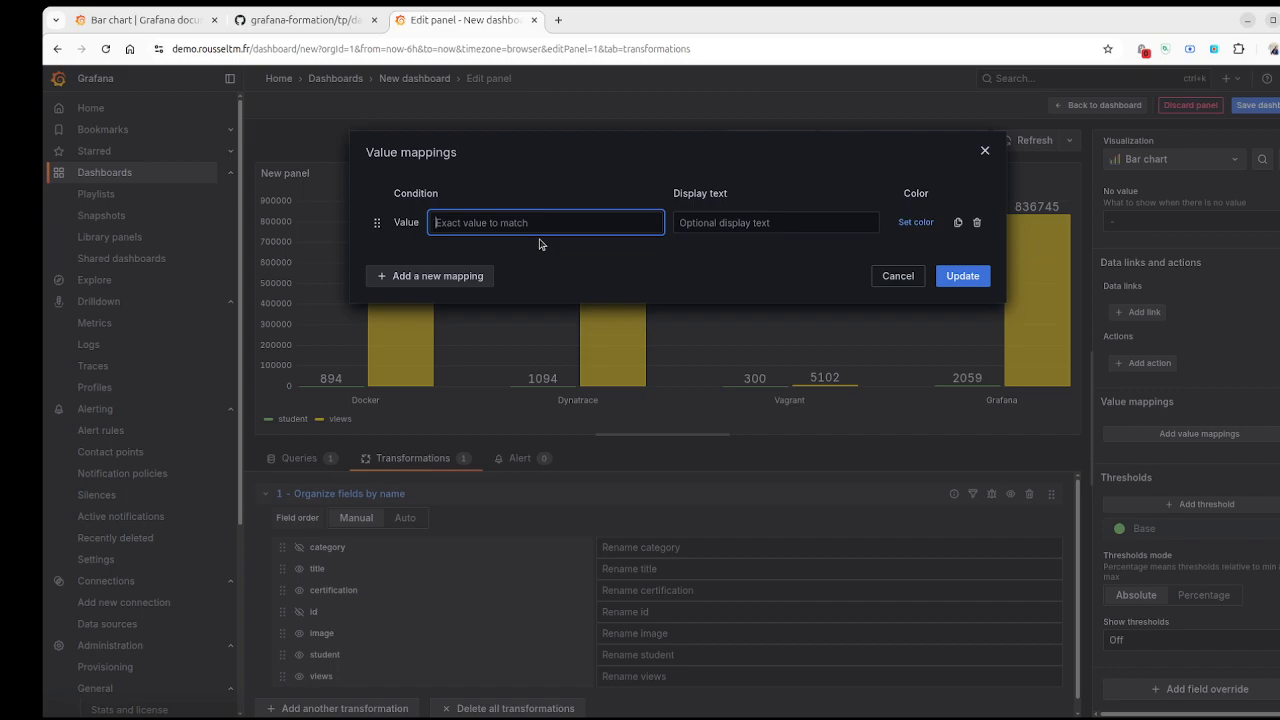
text(4)
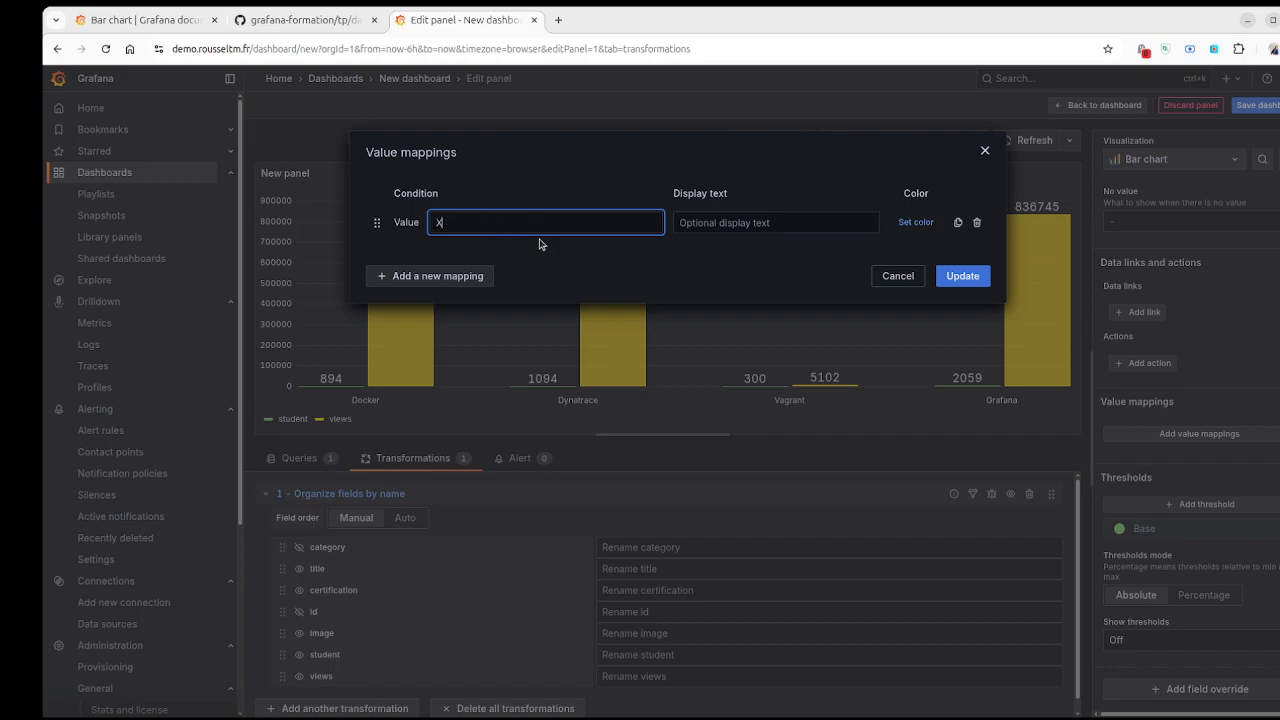
click(977, 222)
click(473, 245)
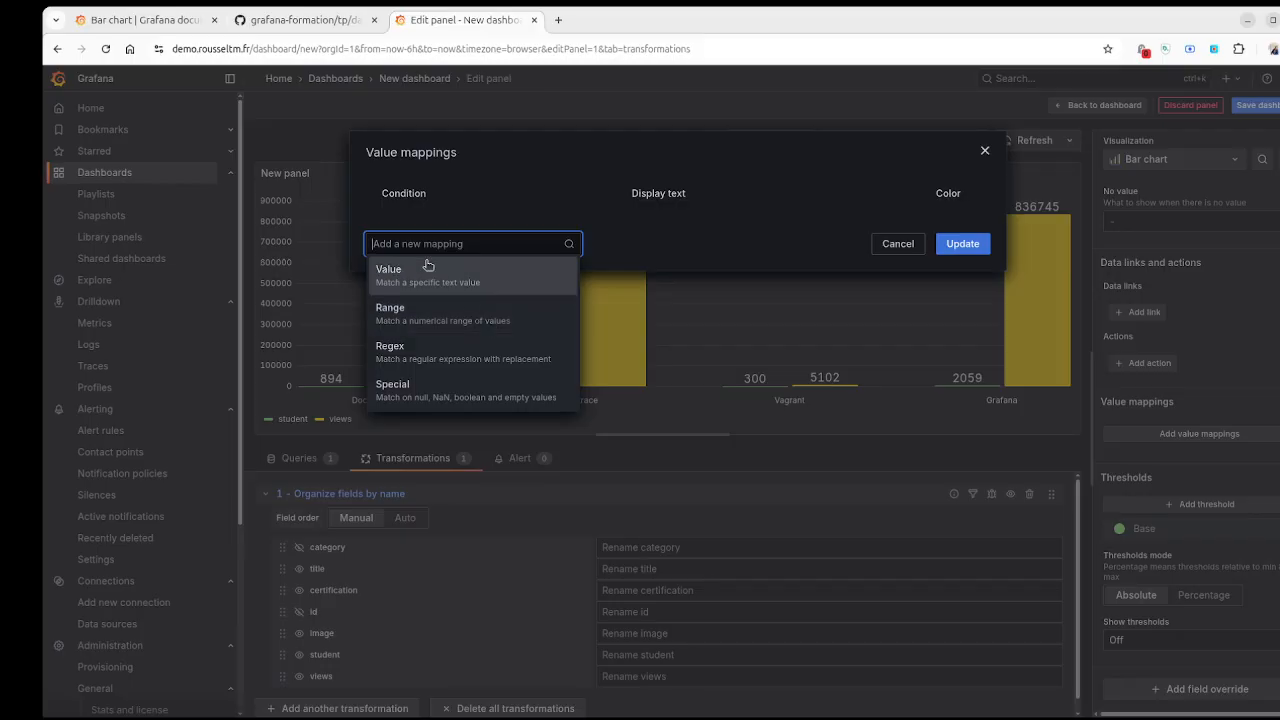
click(464, 353)
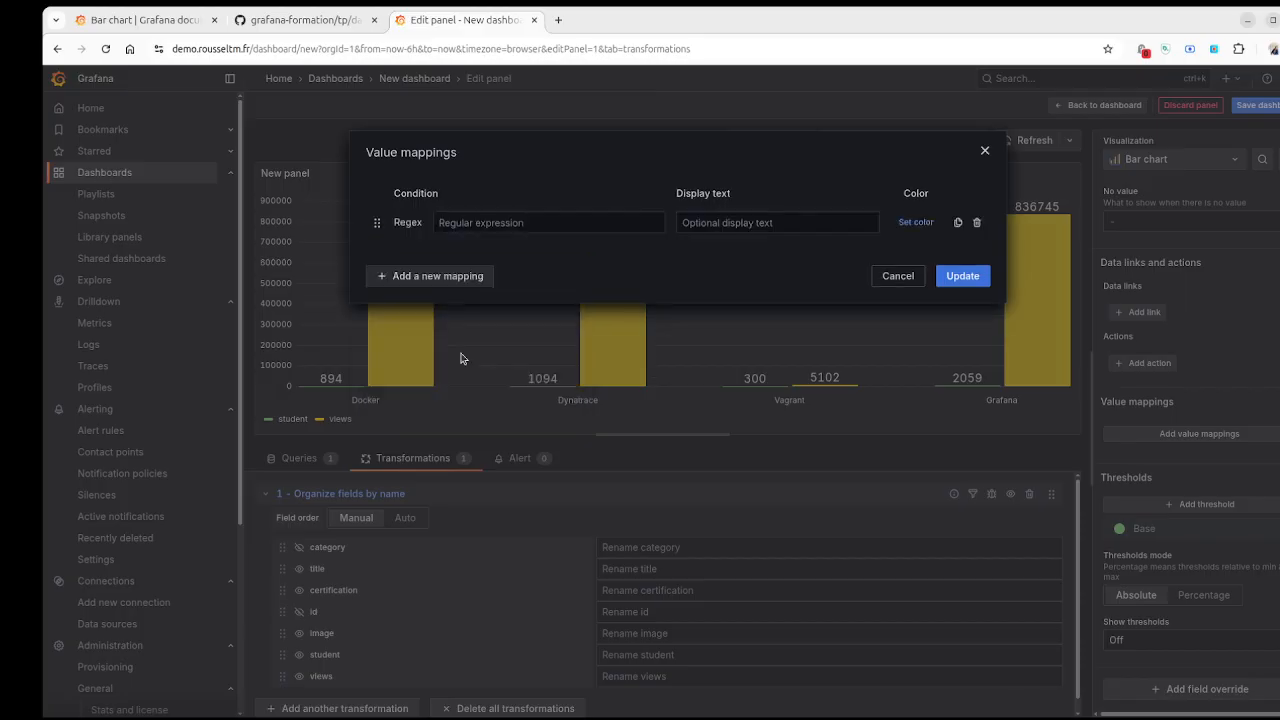
click(522, 219)
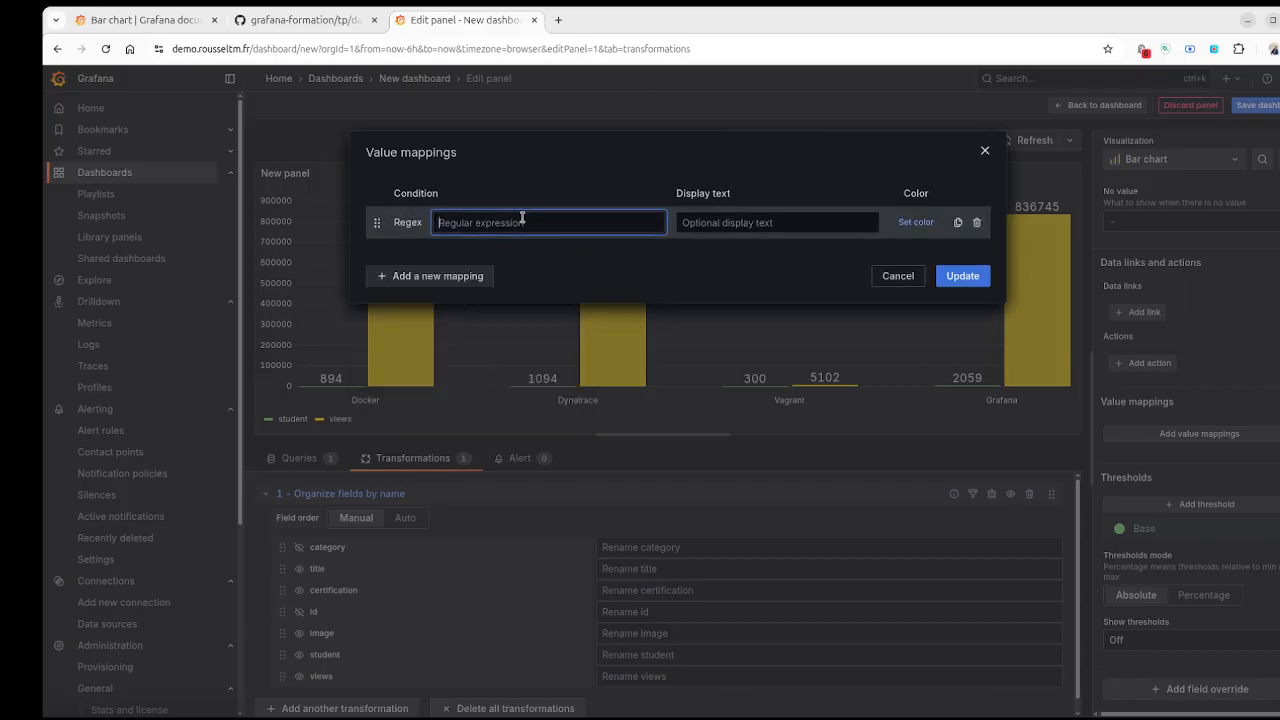
click(744, 225)
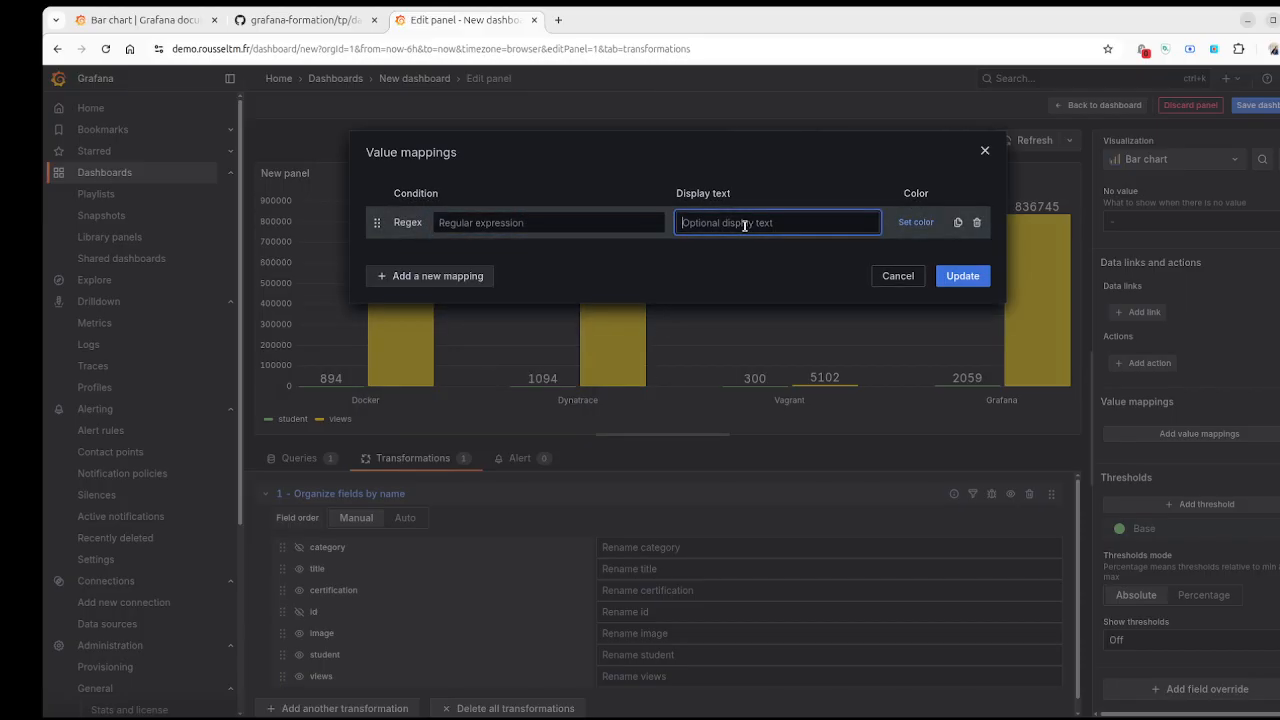
click(914, 222)
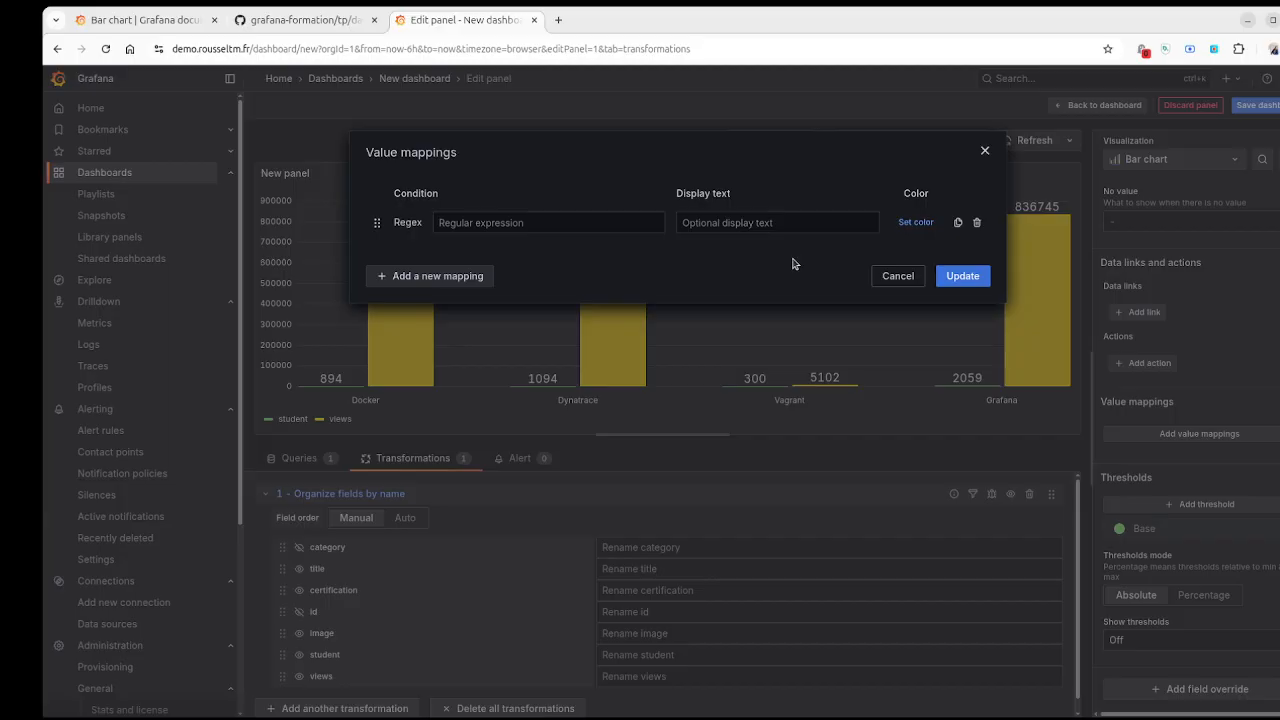
click(985, 150)
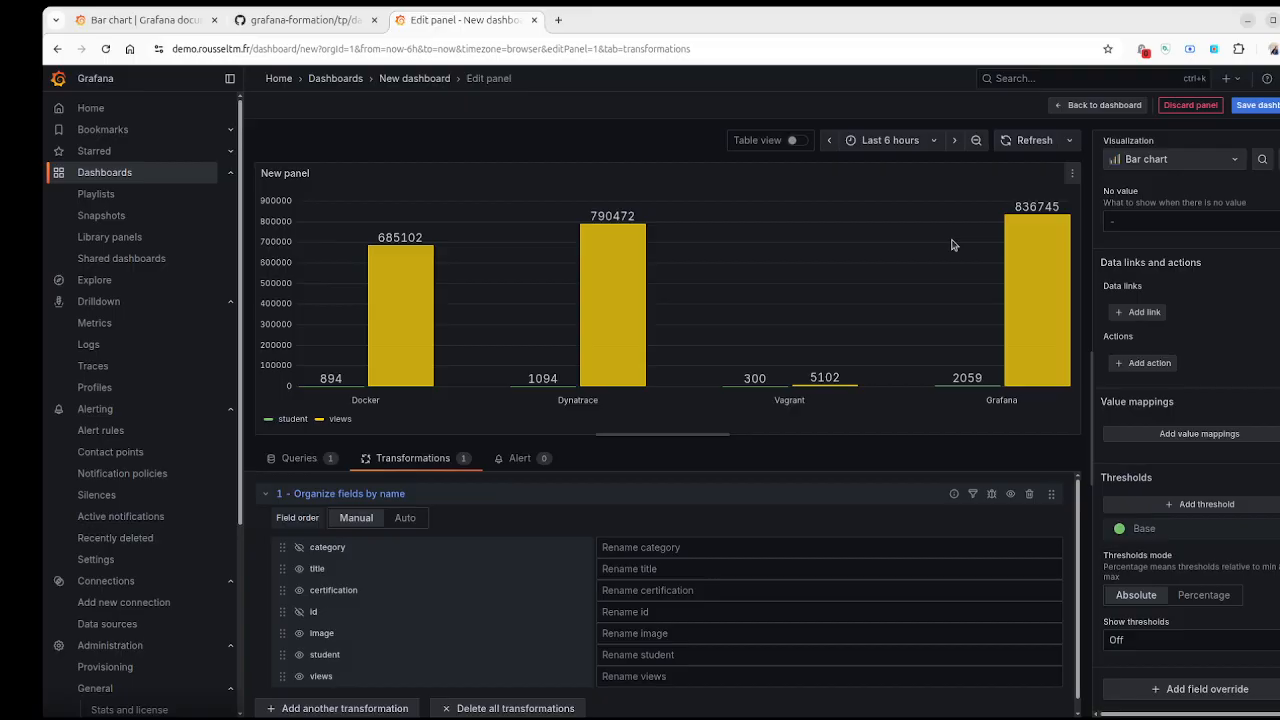
Step: Try coloring the bars by the student field, and clear that field selection again
scroll(1218, 640, up, 5)
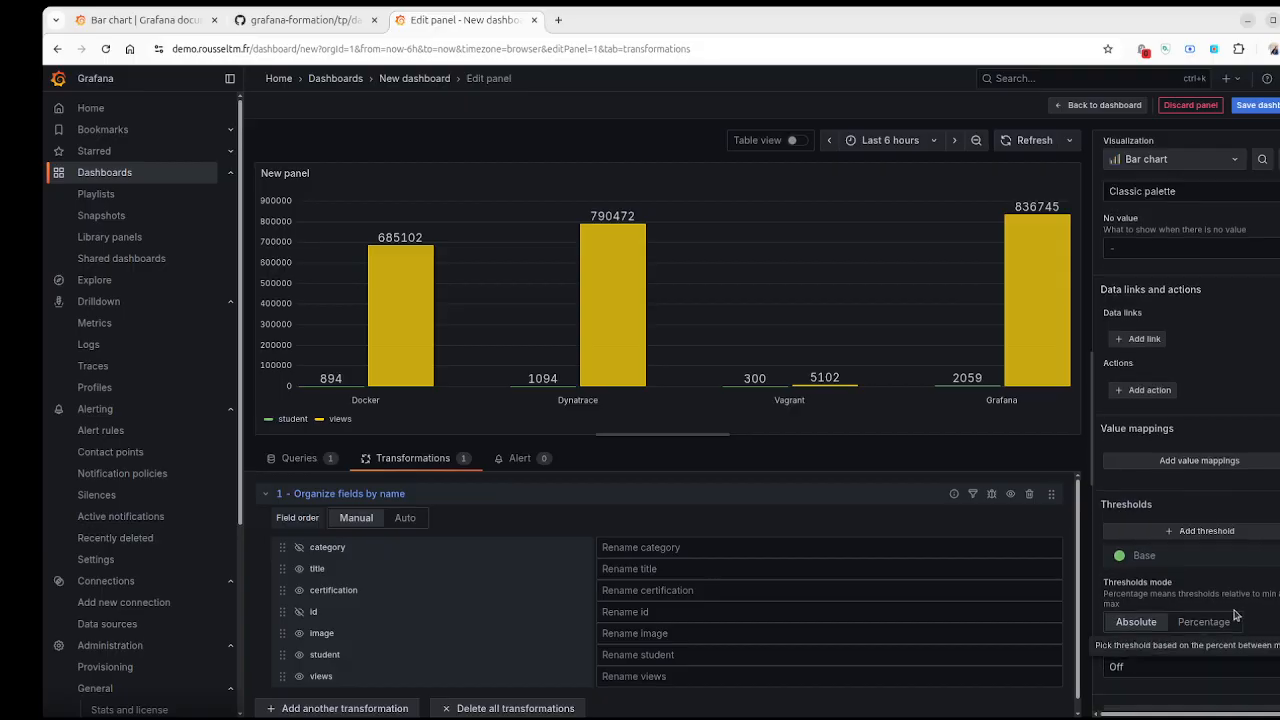
scroll(1238, 605, up, 3)
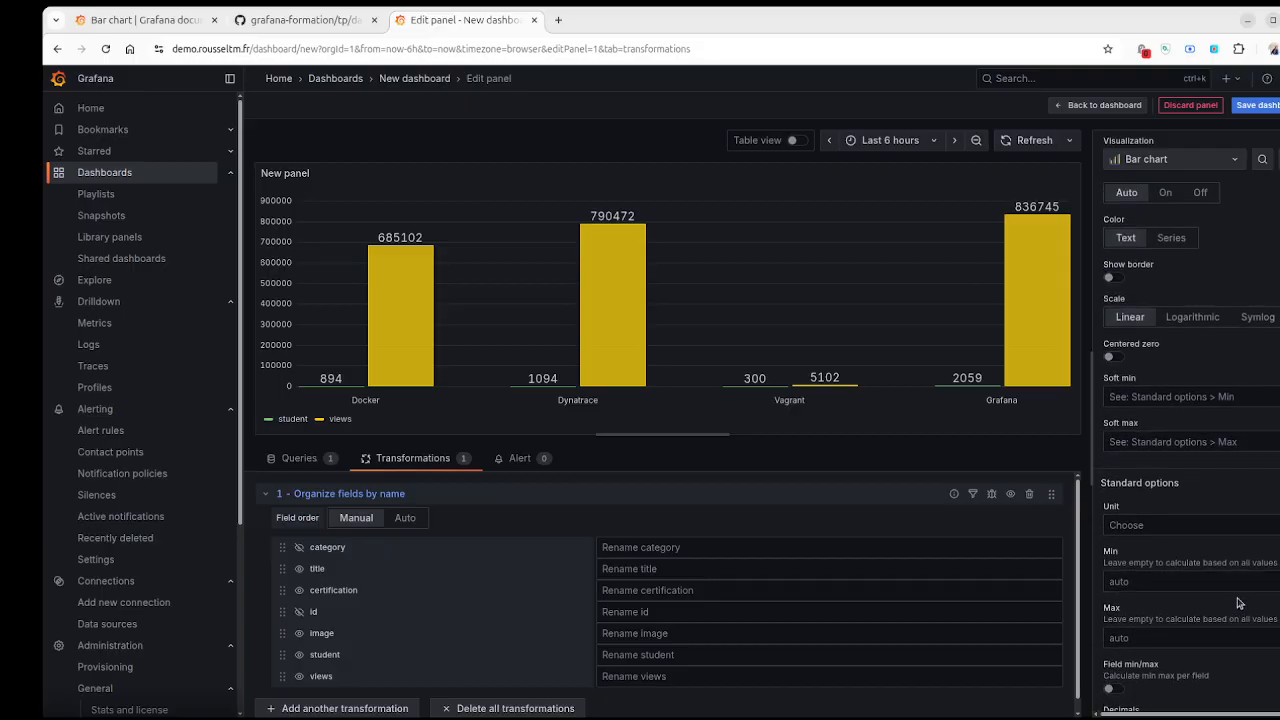
scroll(1238, 603, up, 4)
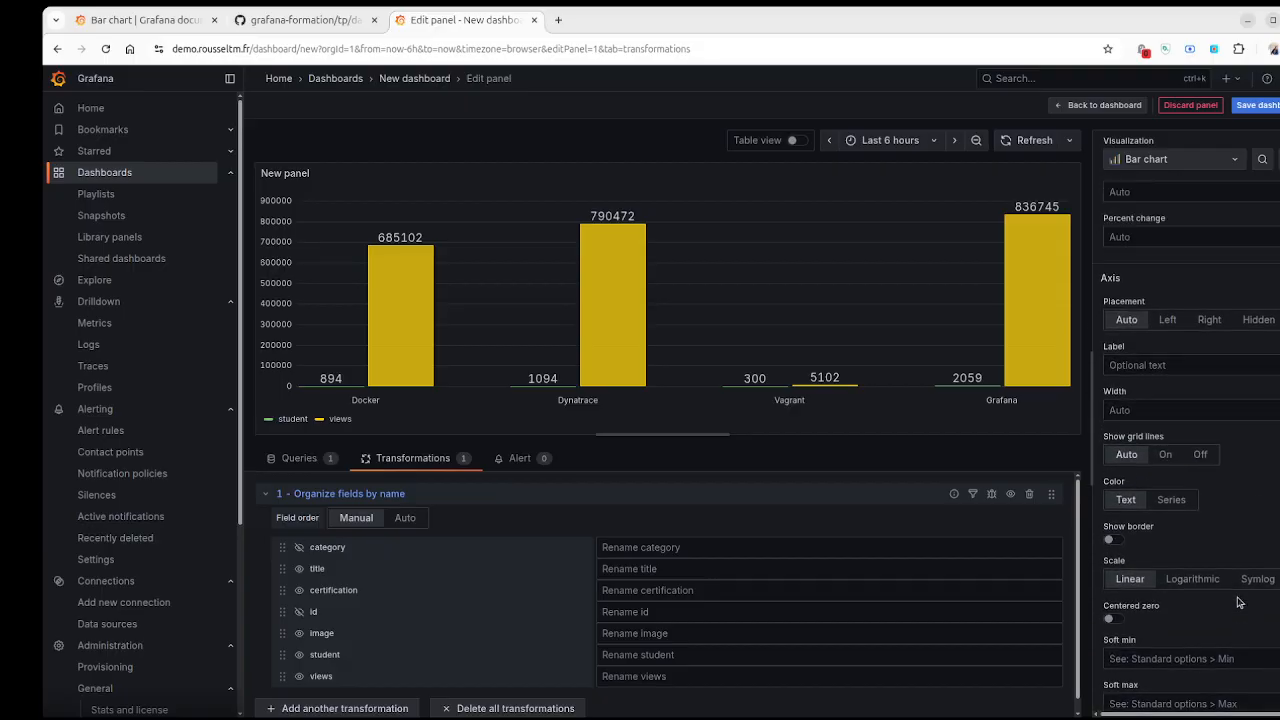
scroll(1238, 603, up, 5)
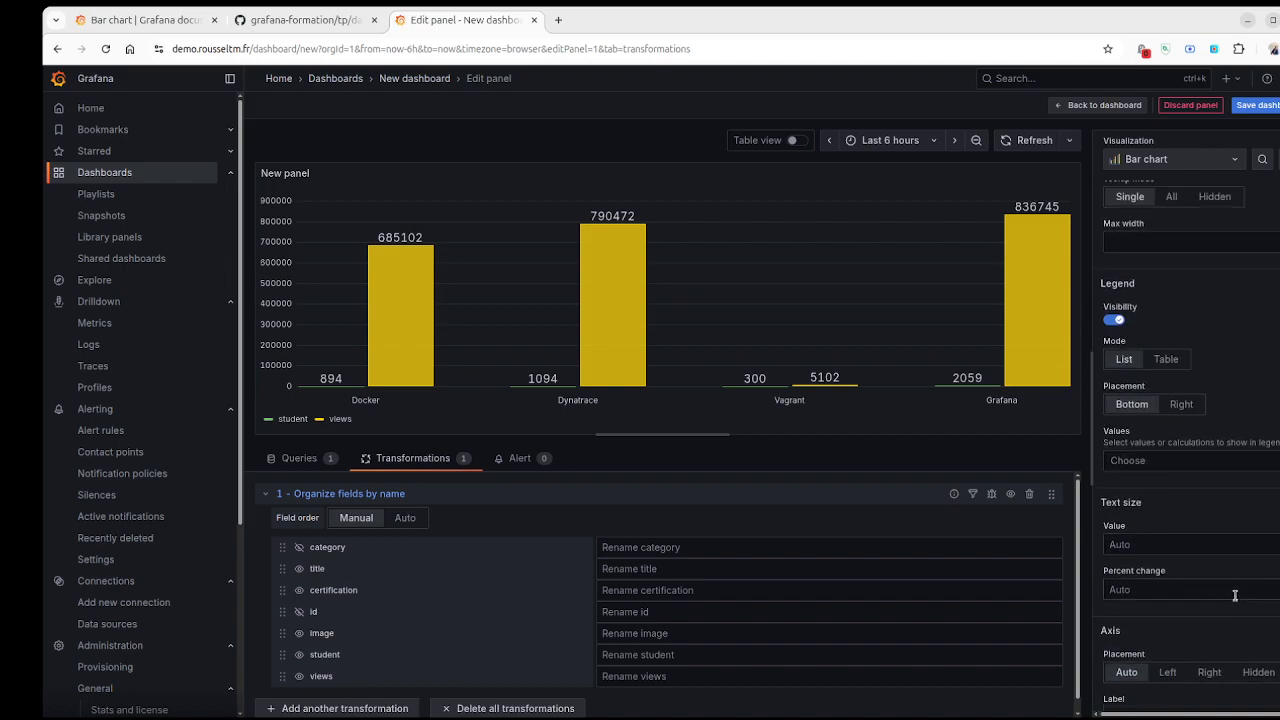
scroll(1235, 595, up, 3)
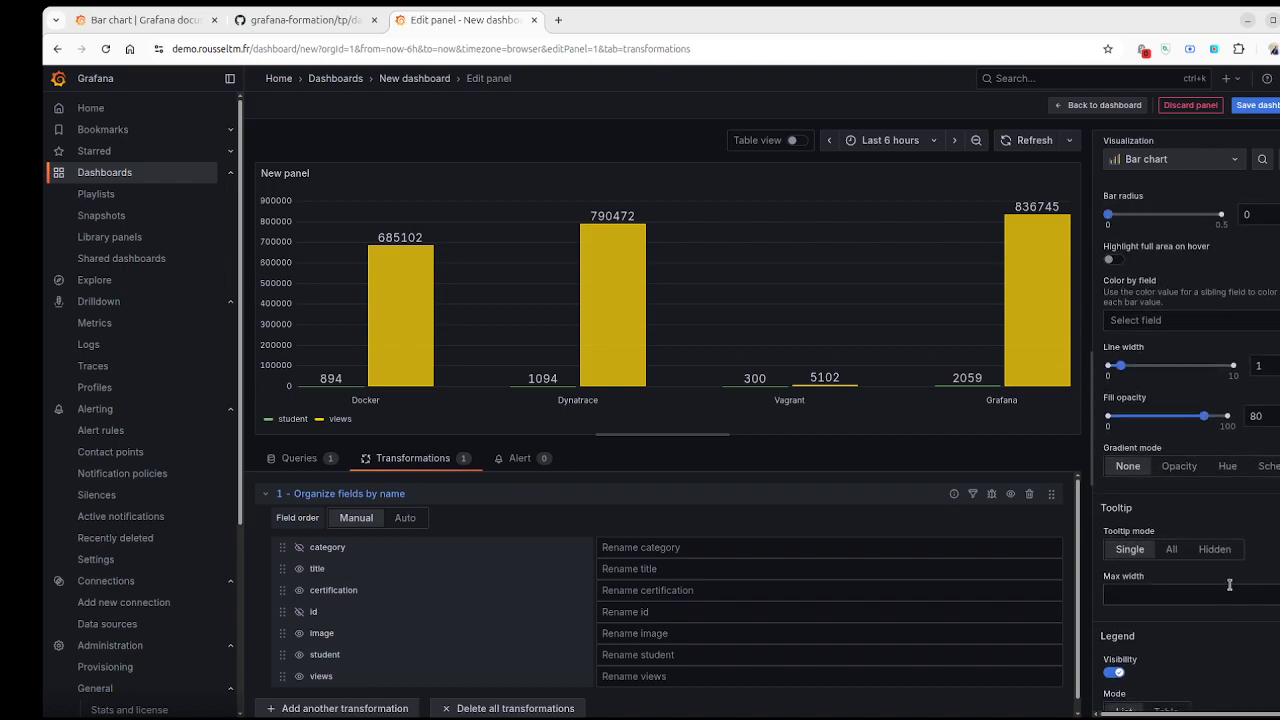
click(1157, 327)
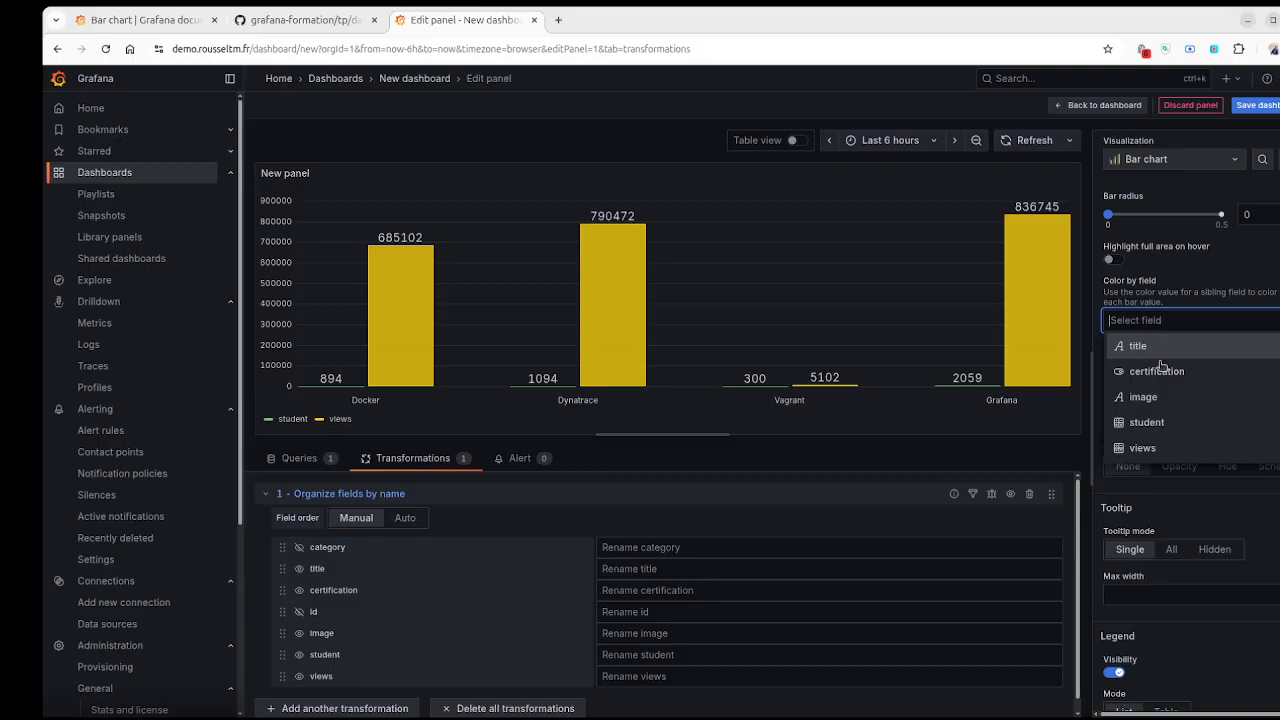
click(1168, 423)
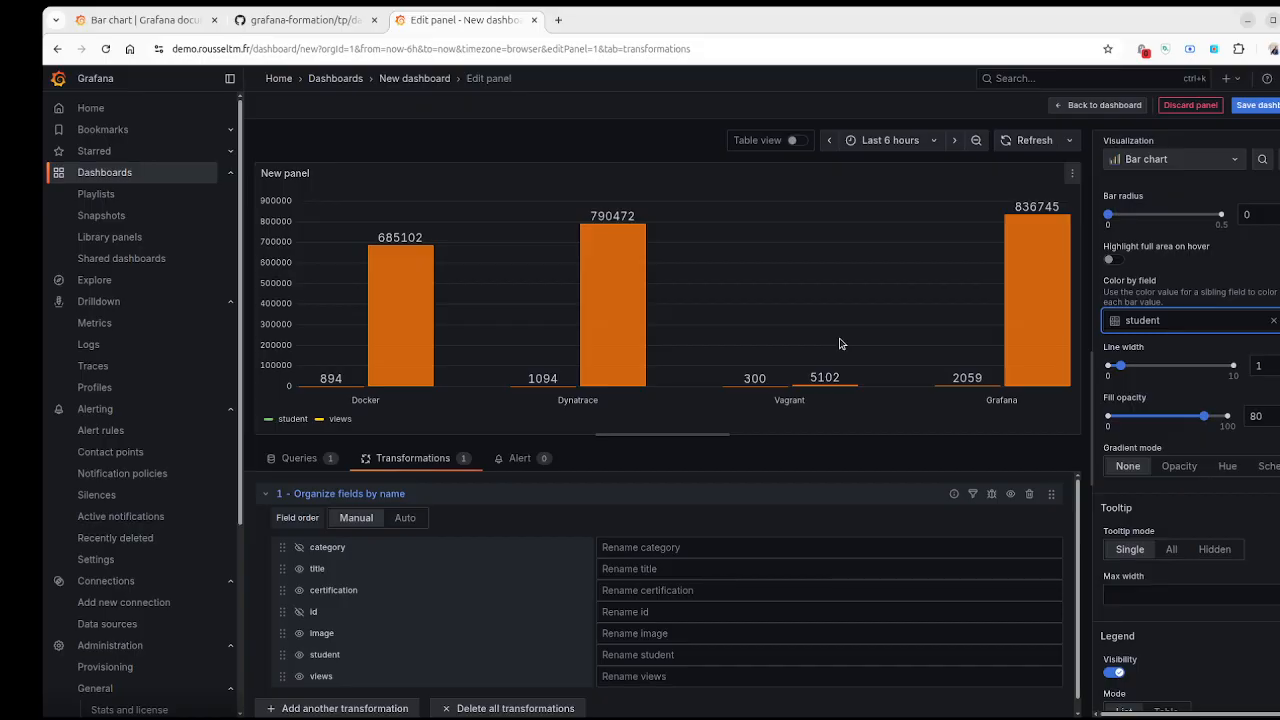
click(1273, 320)
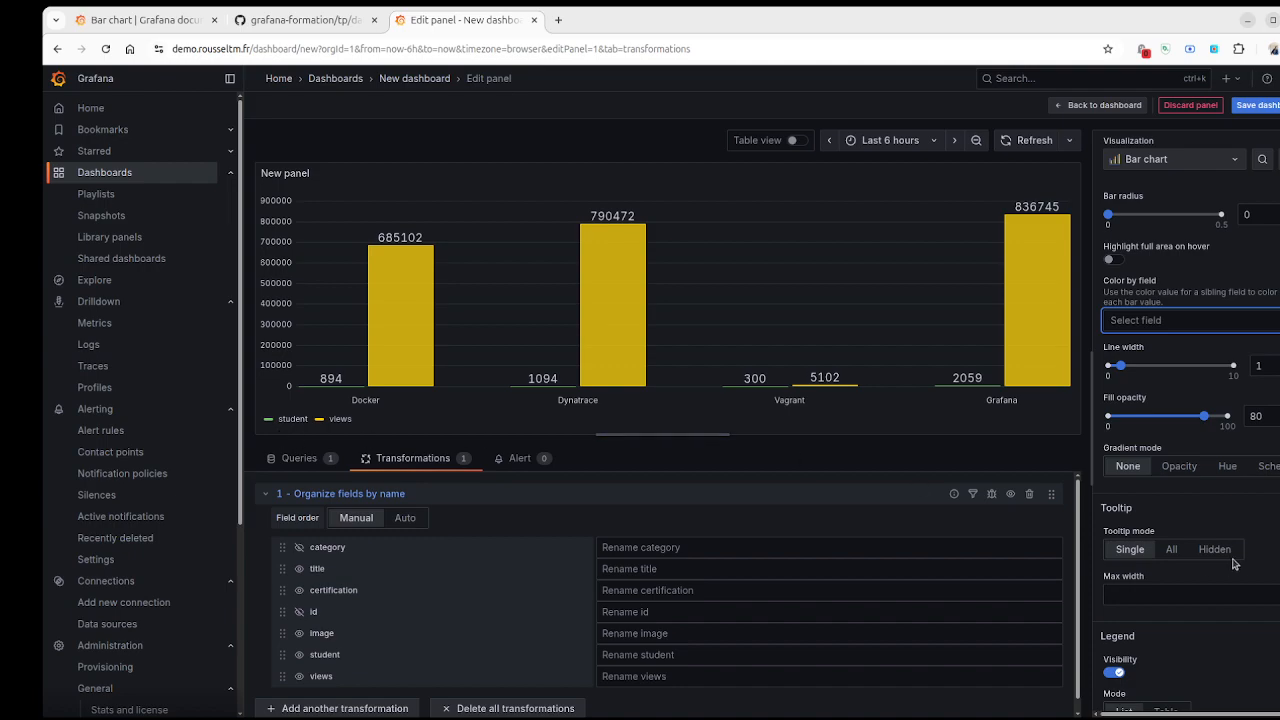
Step: Preview the bar chart in Horizontal and Vertical orientation, and return the orientation to Auto
scroll(1265, 540, down, 8)
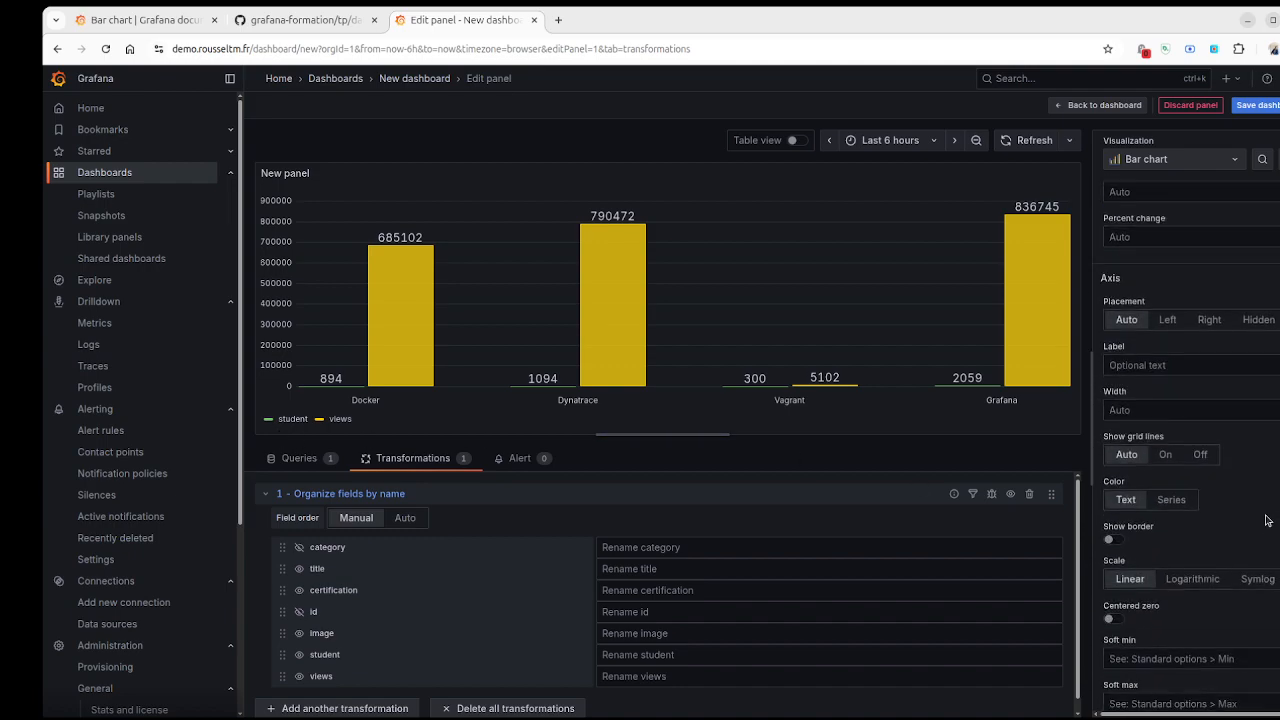
scroll(1268, 525, up, 6)
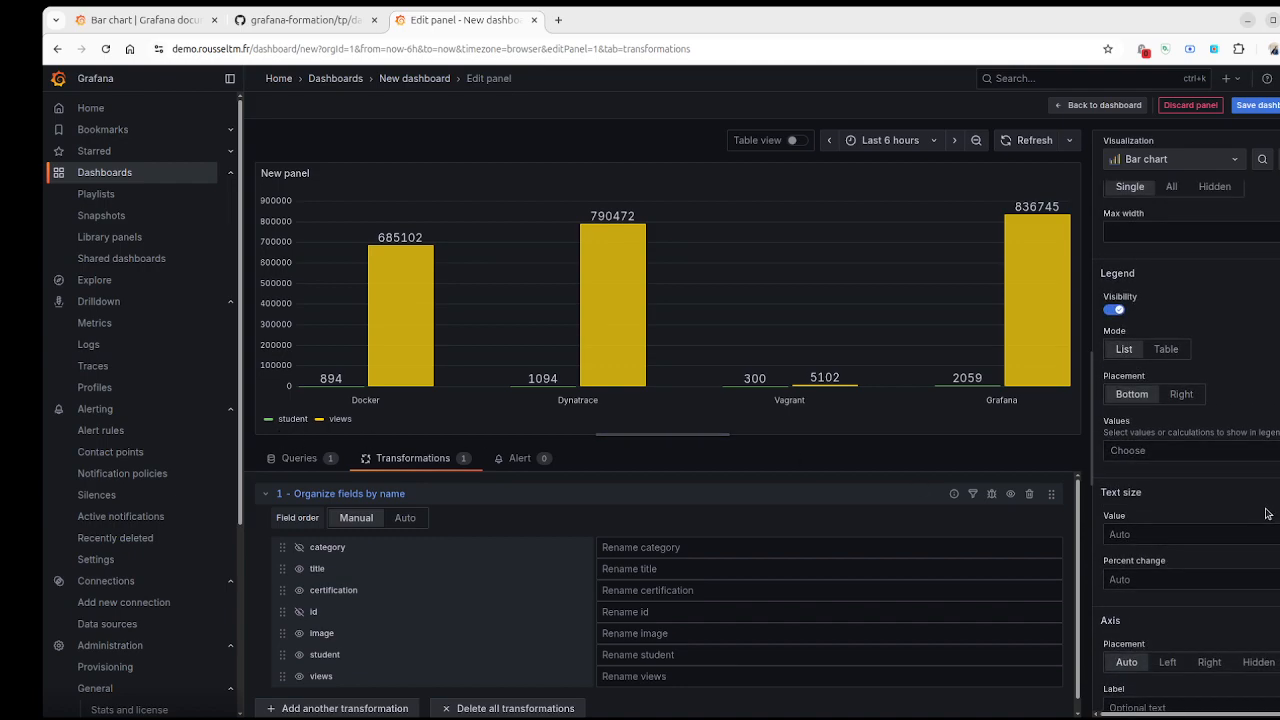
scroll(1266, 517, down, 4)
scroll(1266, 512, down, 10)
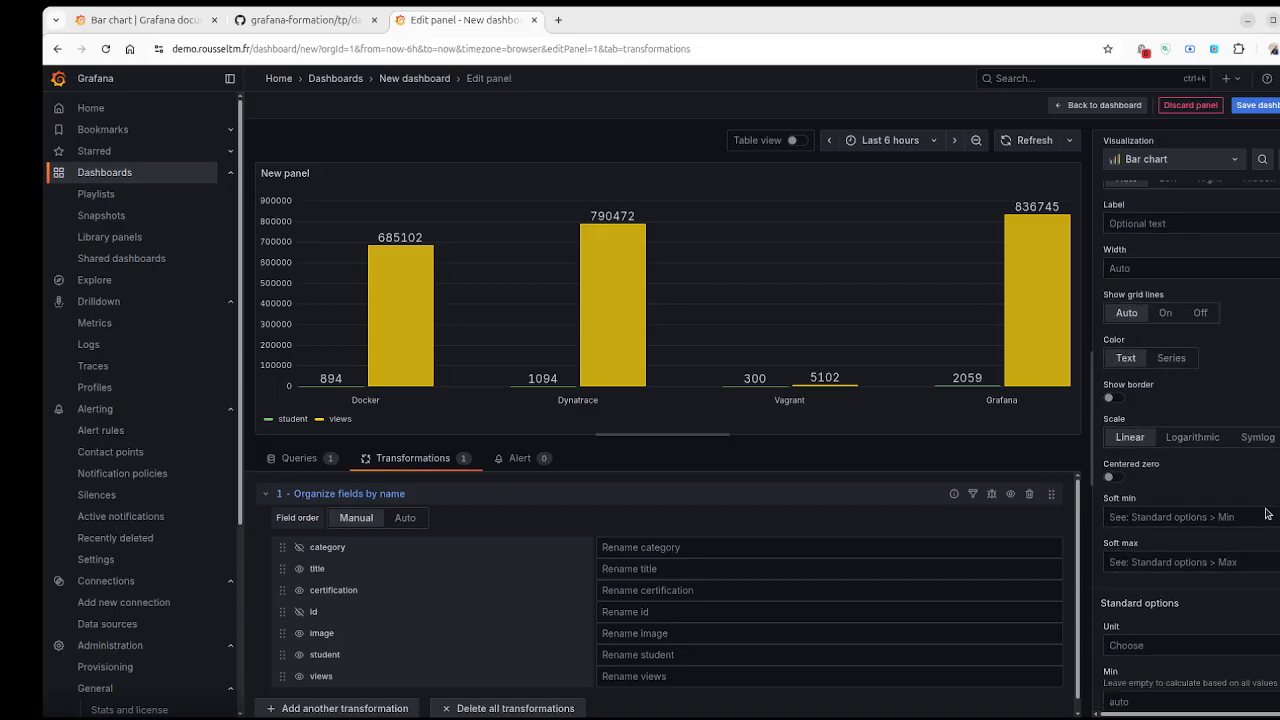
scroll(1266, 506, up, 10)
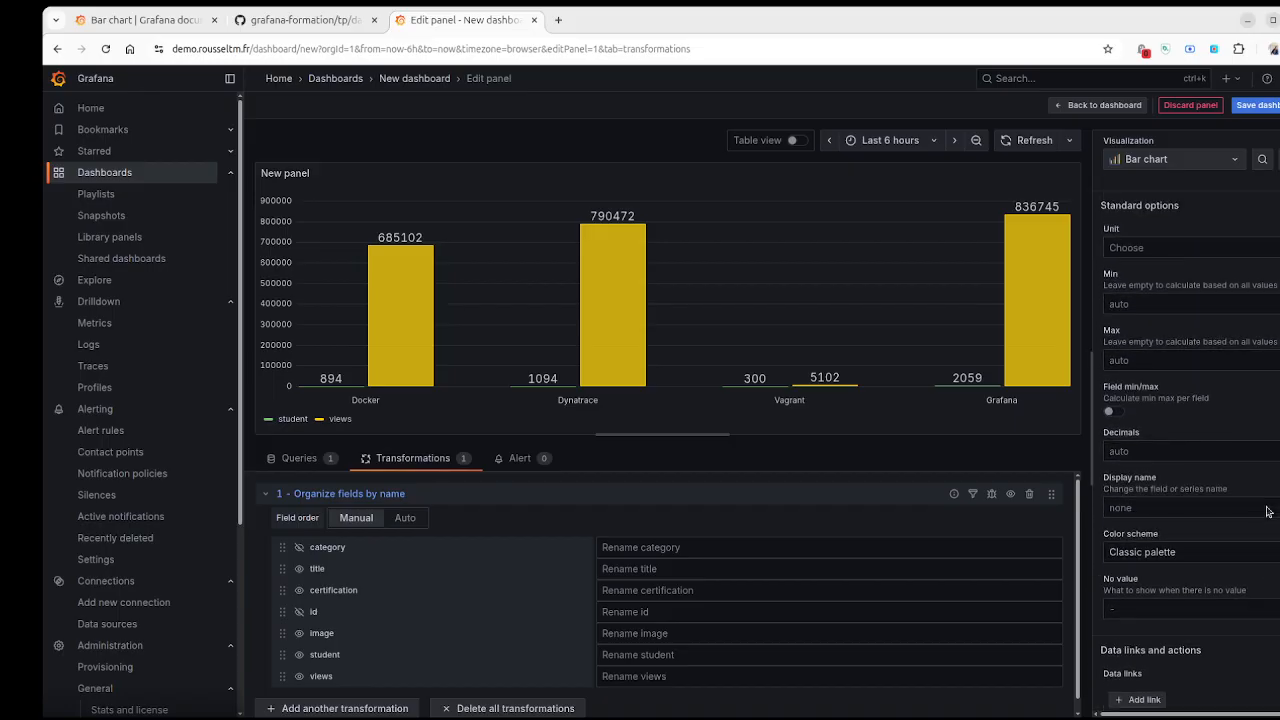
scroll(1266, 506, up, 6)
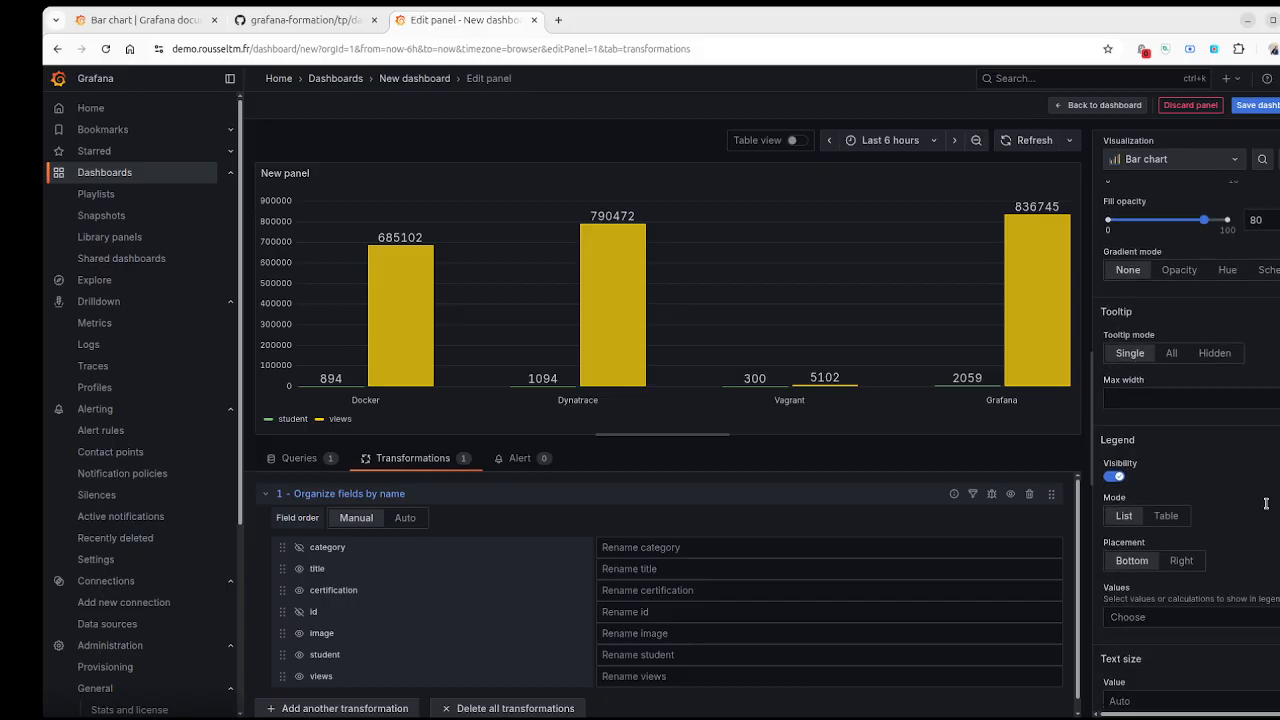
scroll(1266, 508, up, 3)
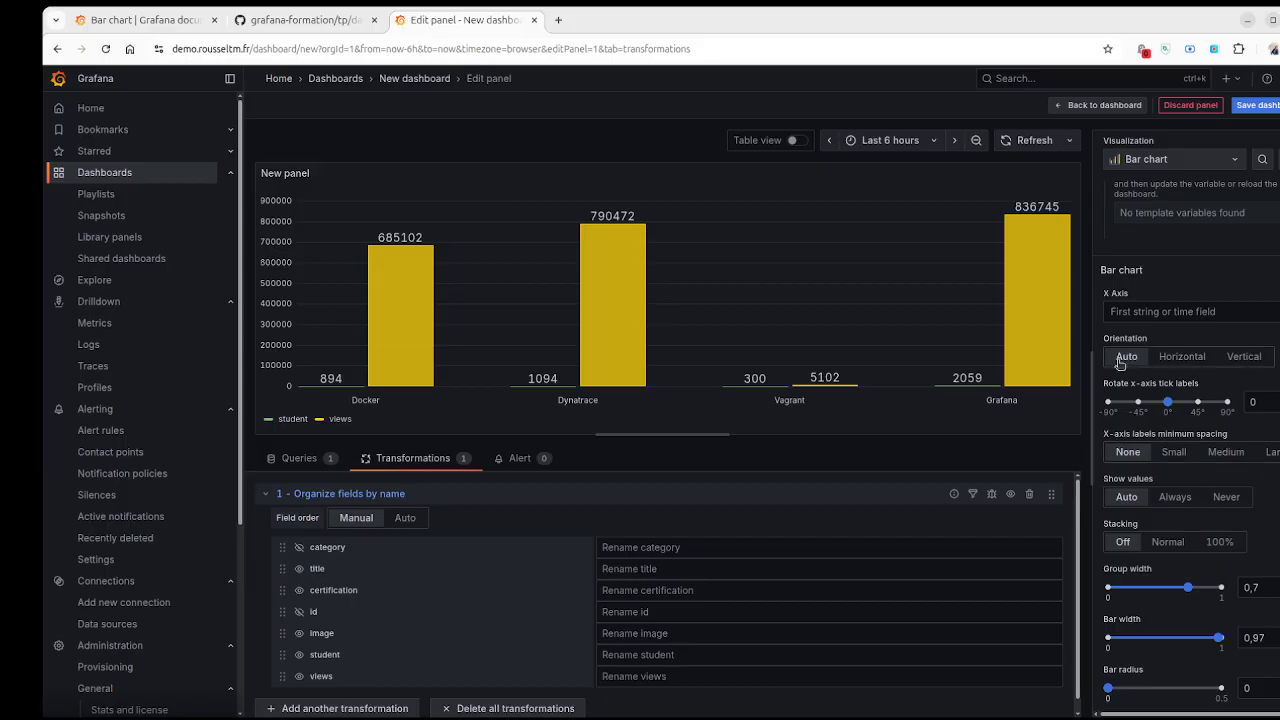
click(1178, 364)
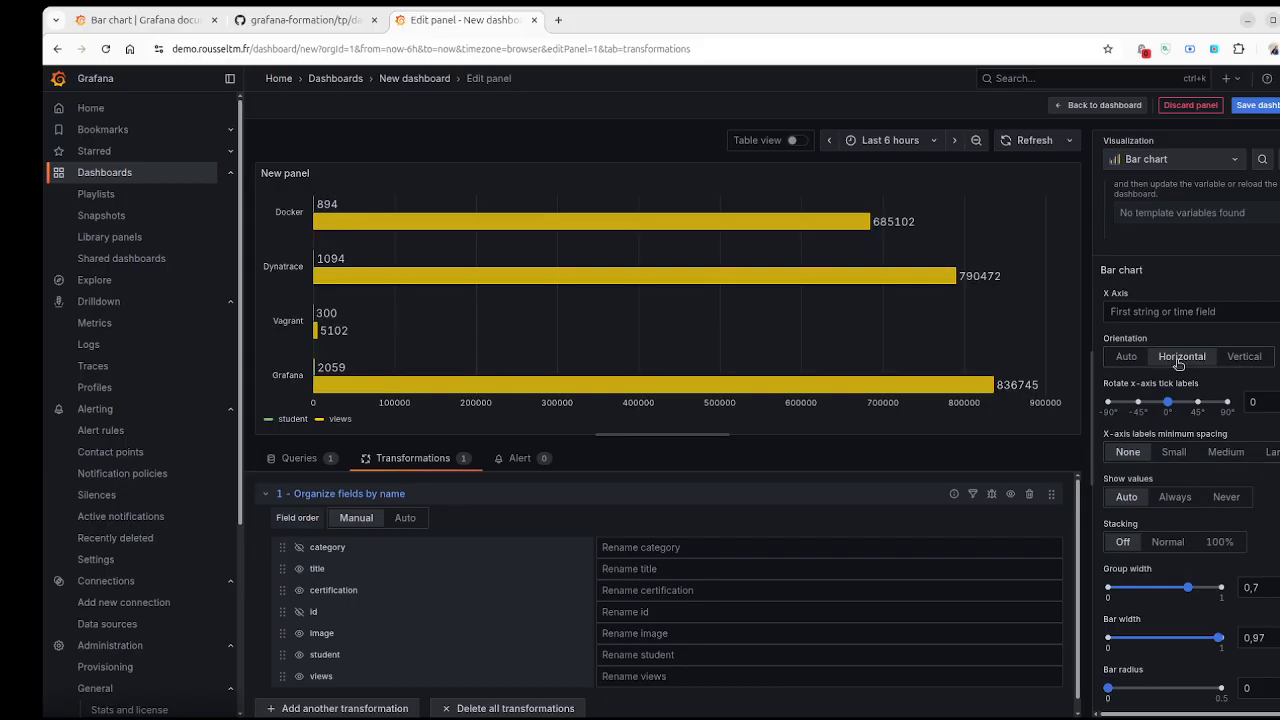
click(1227, 366)
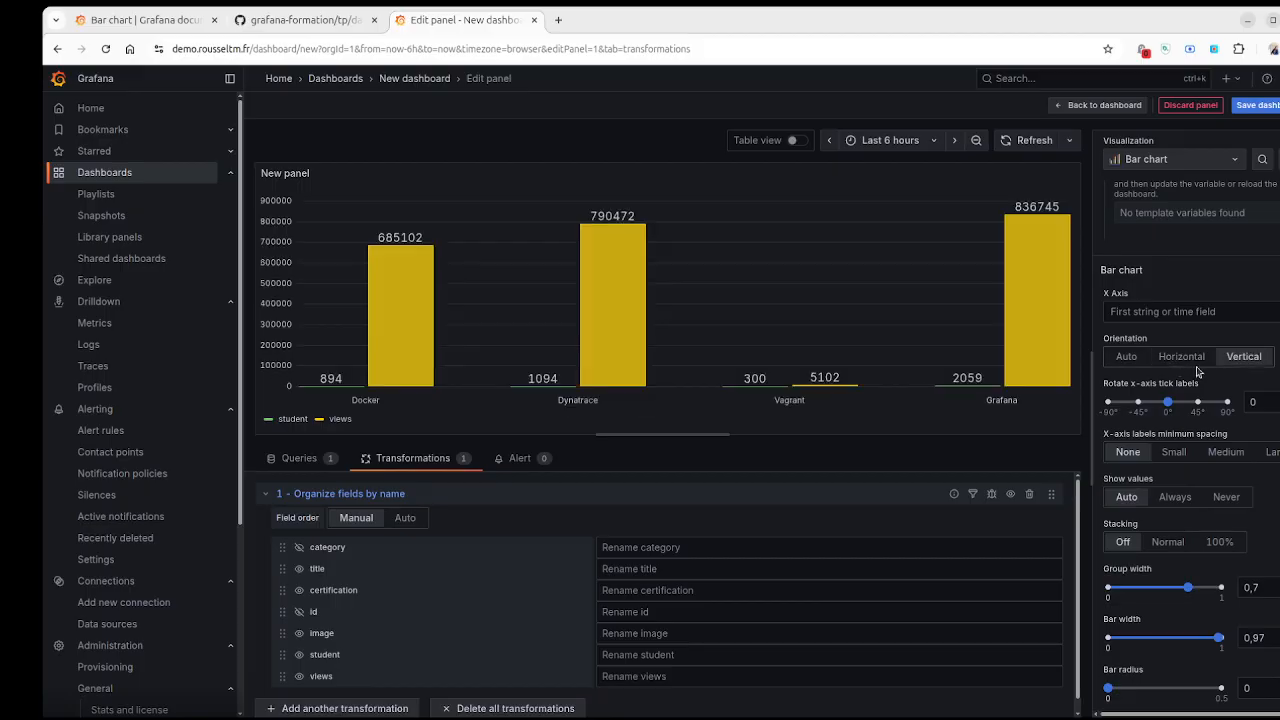
click(1127, 360)
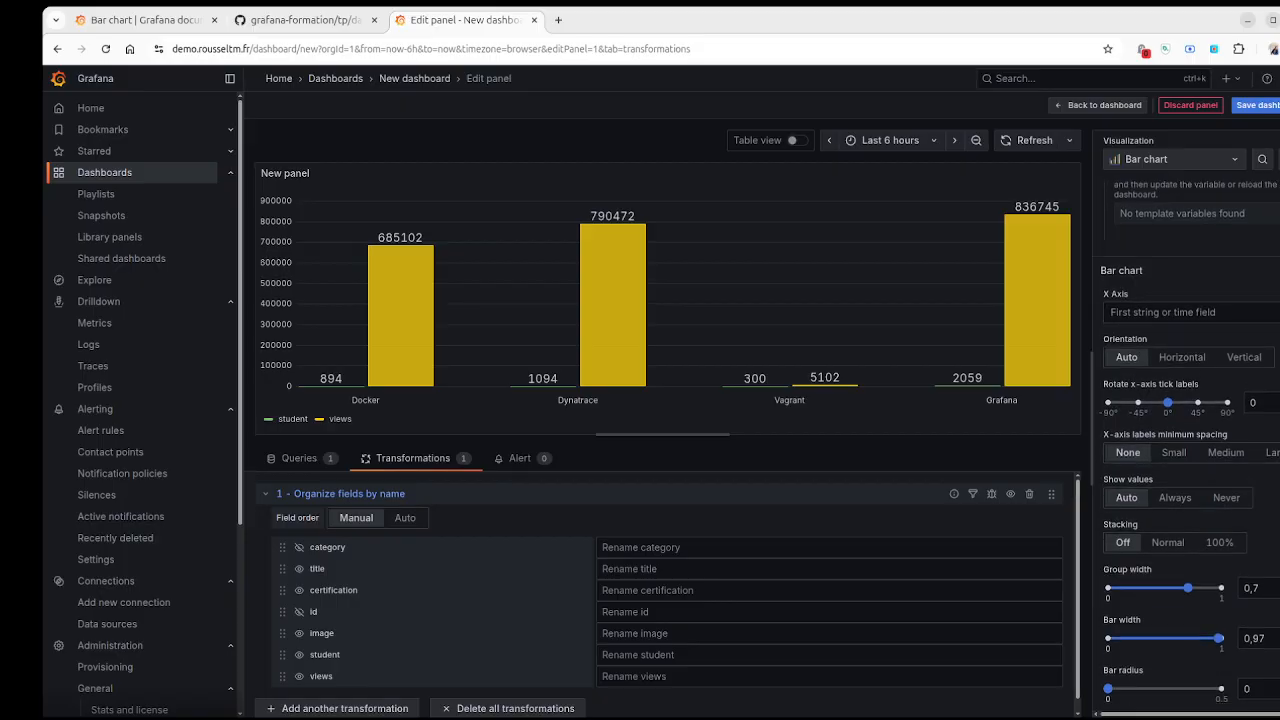
Step: Set the bars' line width to 4, bar width to 1, group width to 0.74 and bar radius to 0.3
scroll(1122, 570, down, 5)
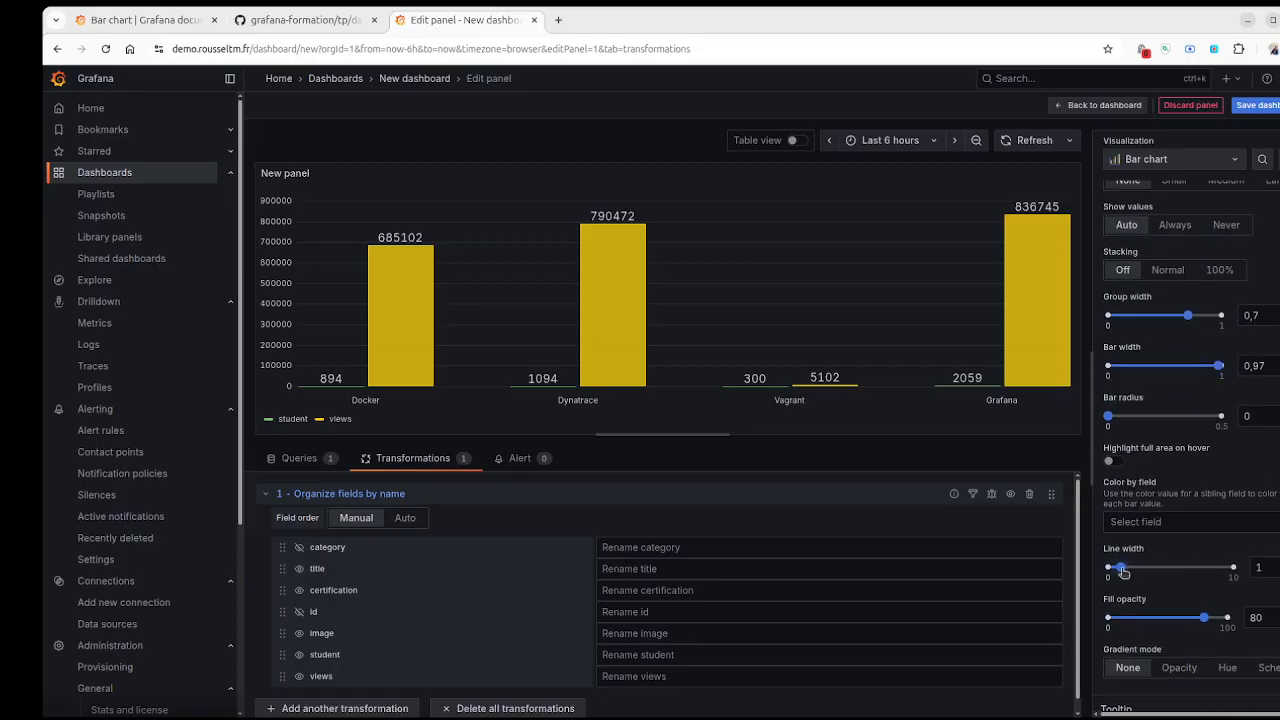
drag(1123, 570, 1169, 566)
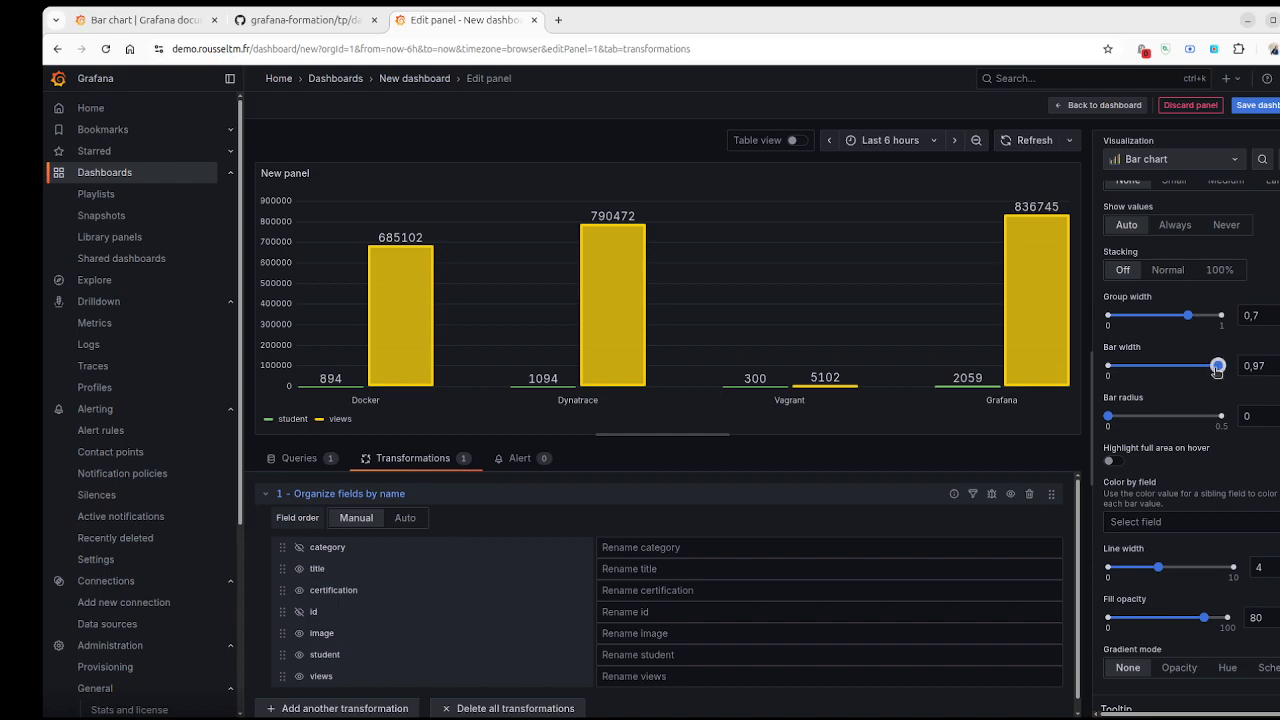
mouse_move(1217, 369)
mouse_down()
mouse_move(1151, 367)
mouse_move(1222, 367)
mouse_up()
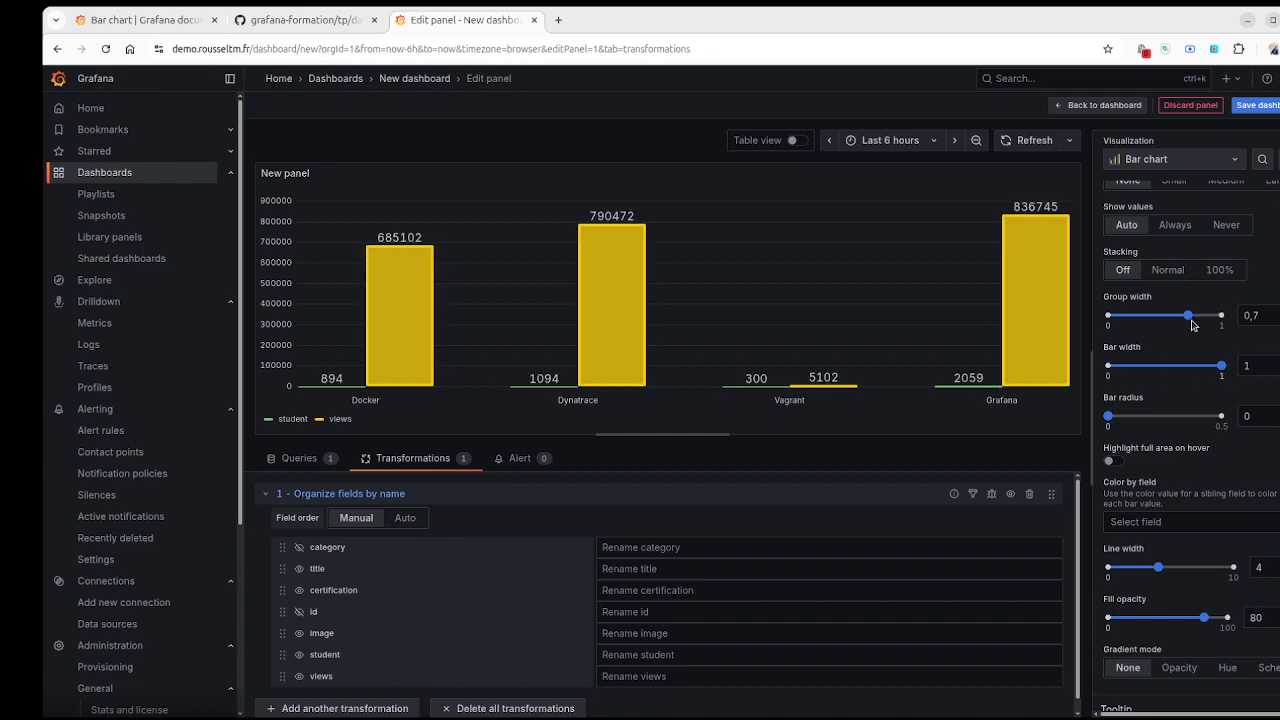
mouse_move(1192, 325)
mouse_down()
mouse_move(1222, 322)
mouse_move(1192, 322)
mouse_up()
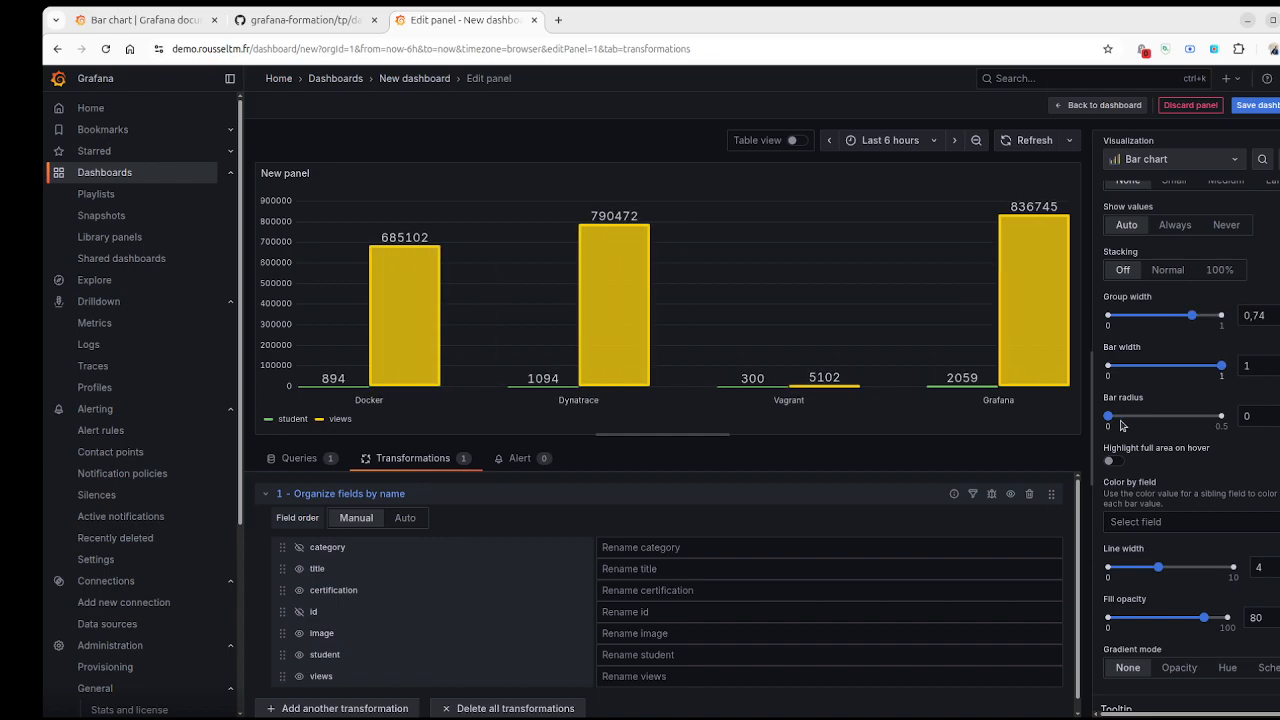
drag(1108, 416, 1176, 416)
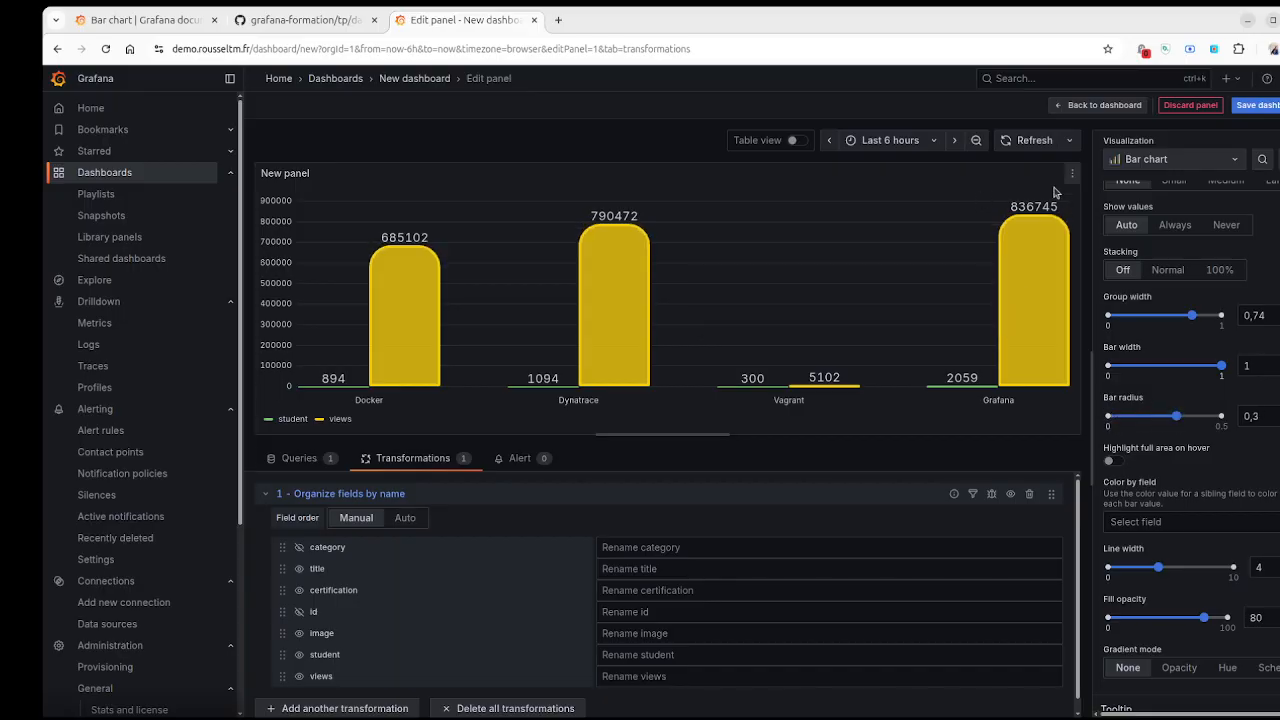
Step: Set the bars' gradient mode to Scheme after previewing the Opacity and Hue gradients
scroll(1231, 523, down, 1)
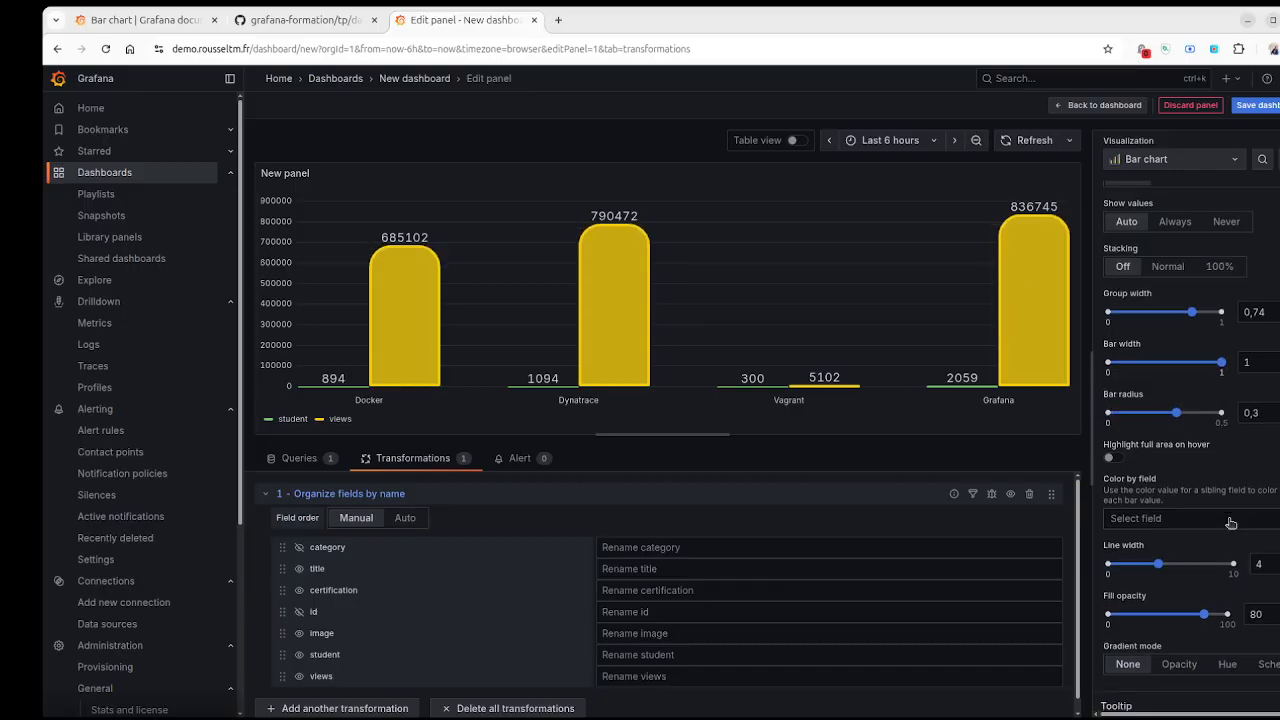
scroll(1231, 523, down, 5)
click(1179, 405)
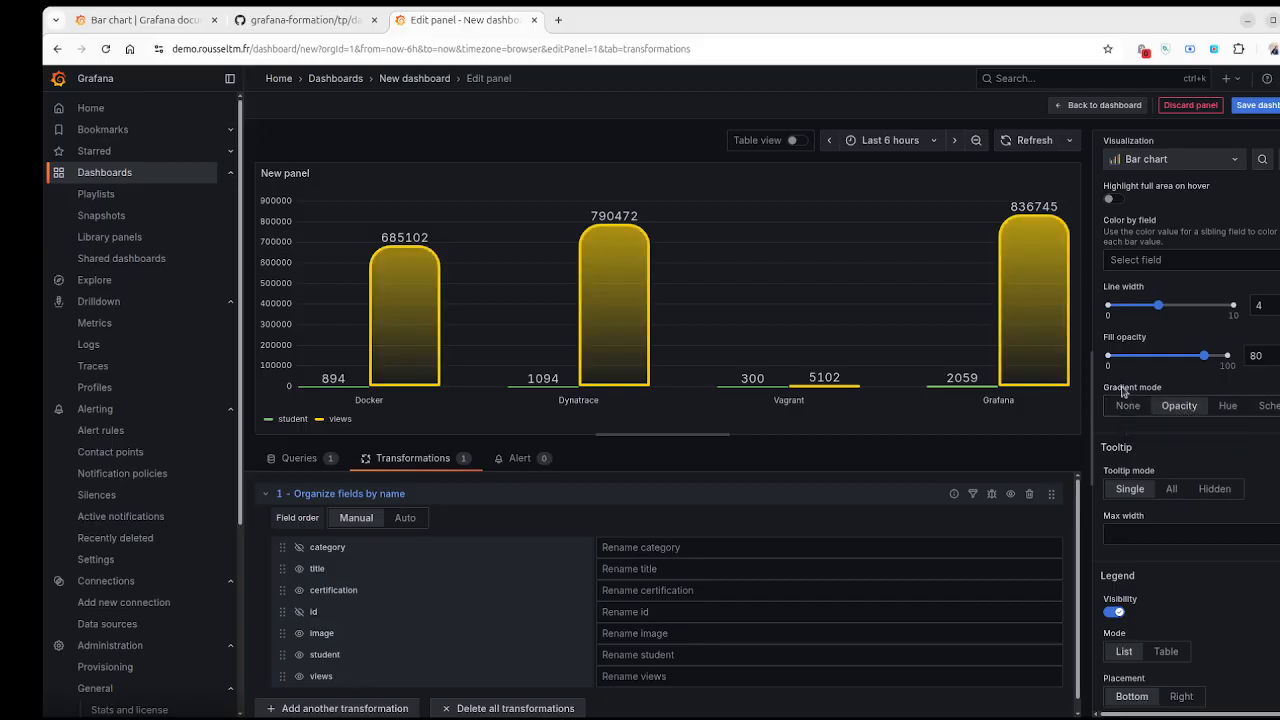
click(1240, 413)
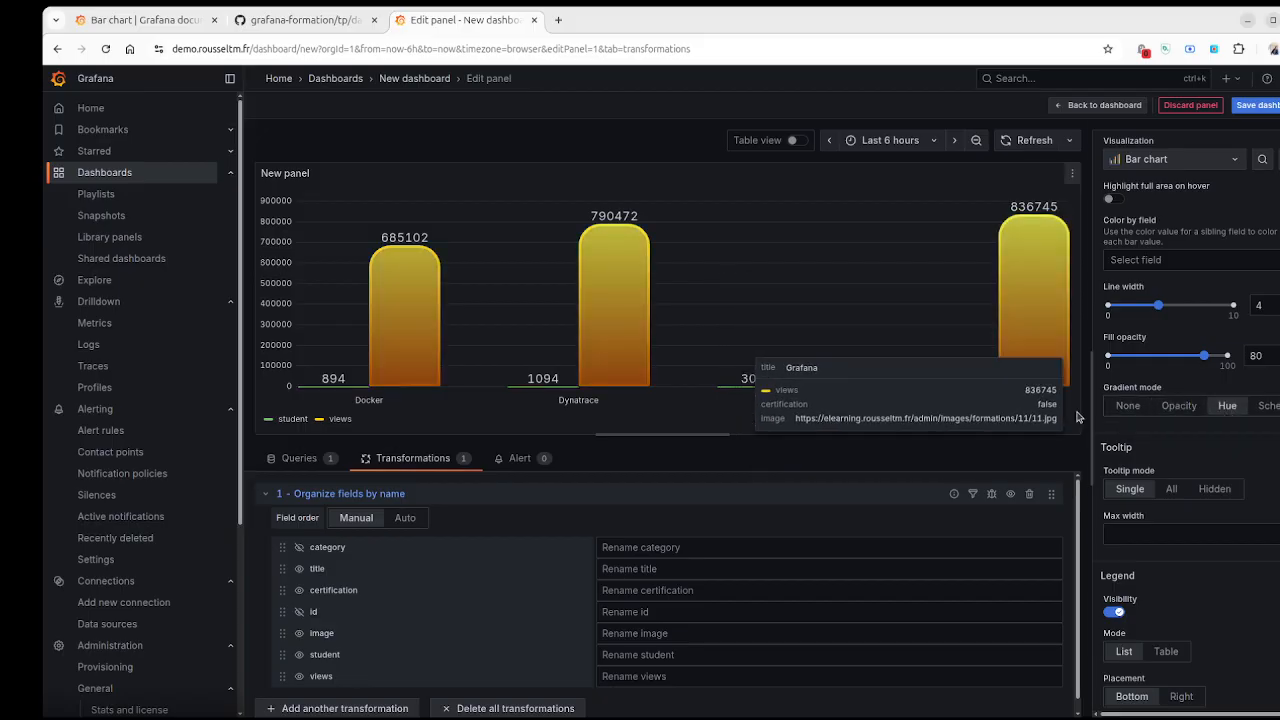
click(1266, 406)
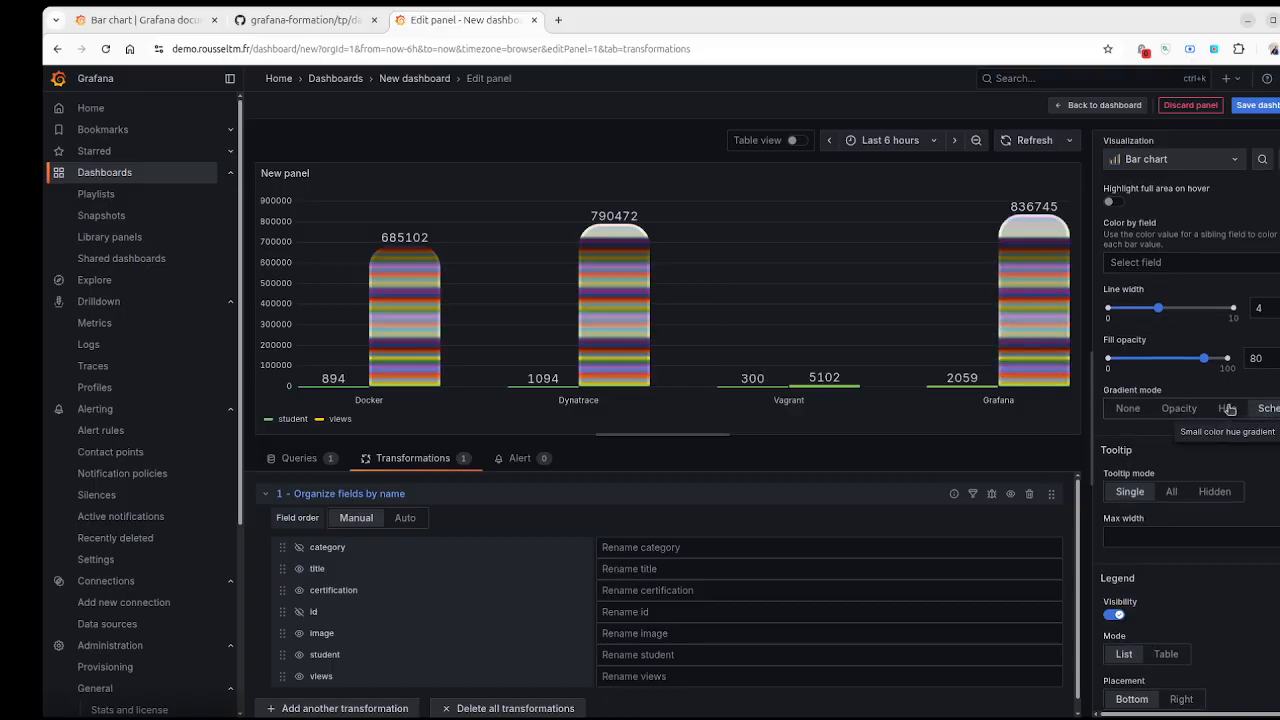
Step: Examine the bars' tooltips and the underlying rows in table view, and return to the chart
scroll(1230, 395, up, 5)
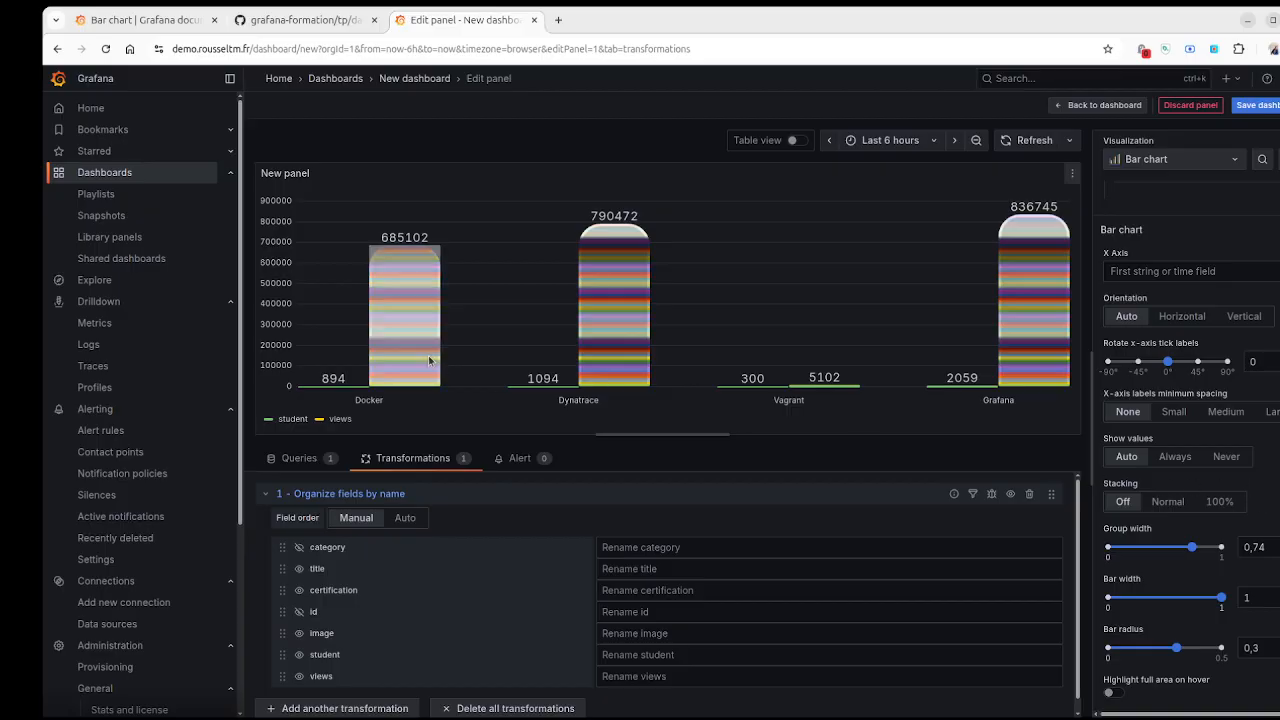
mouse_move(621, 313)
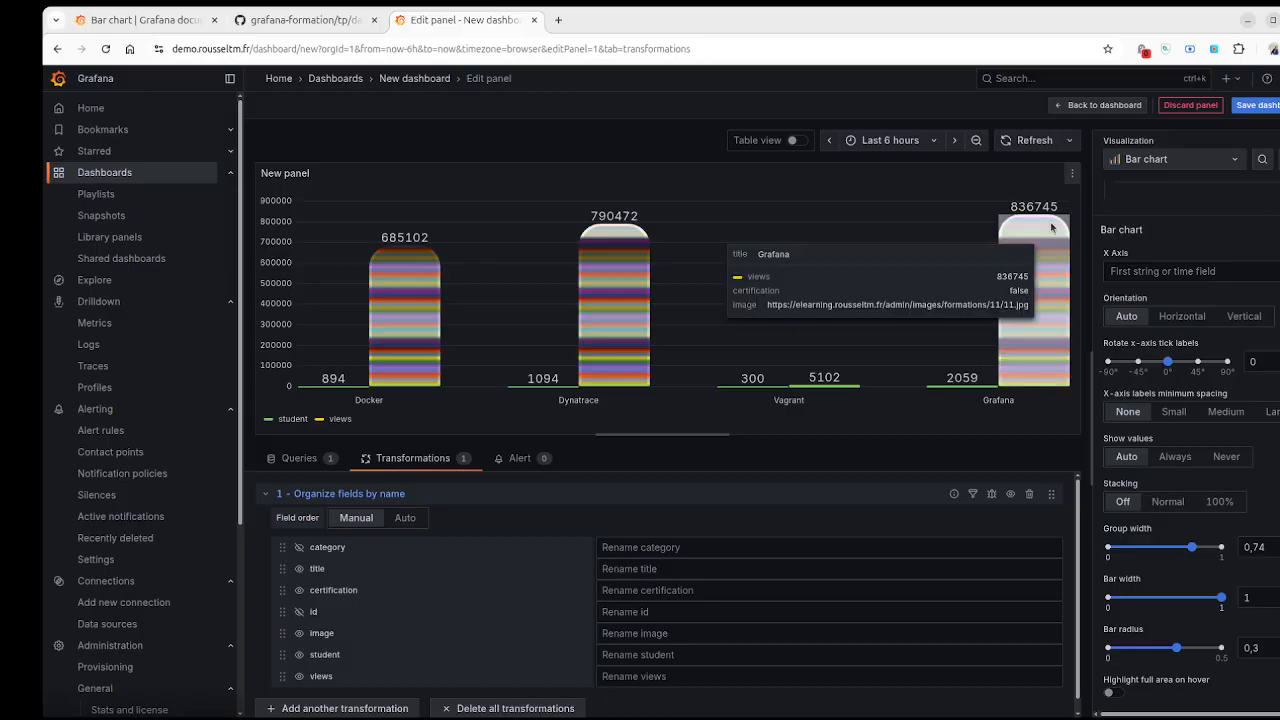
click(795, 140)
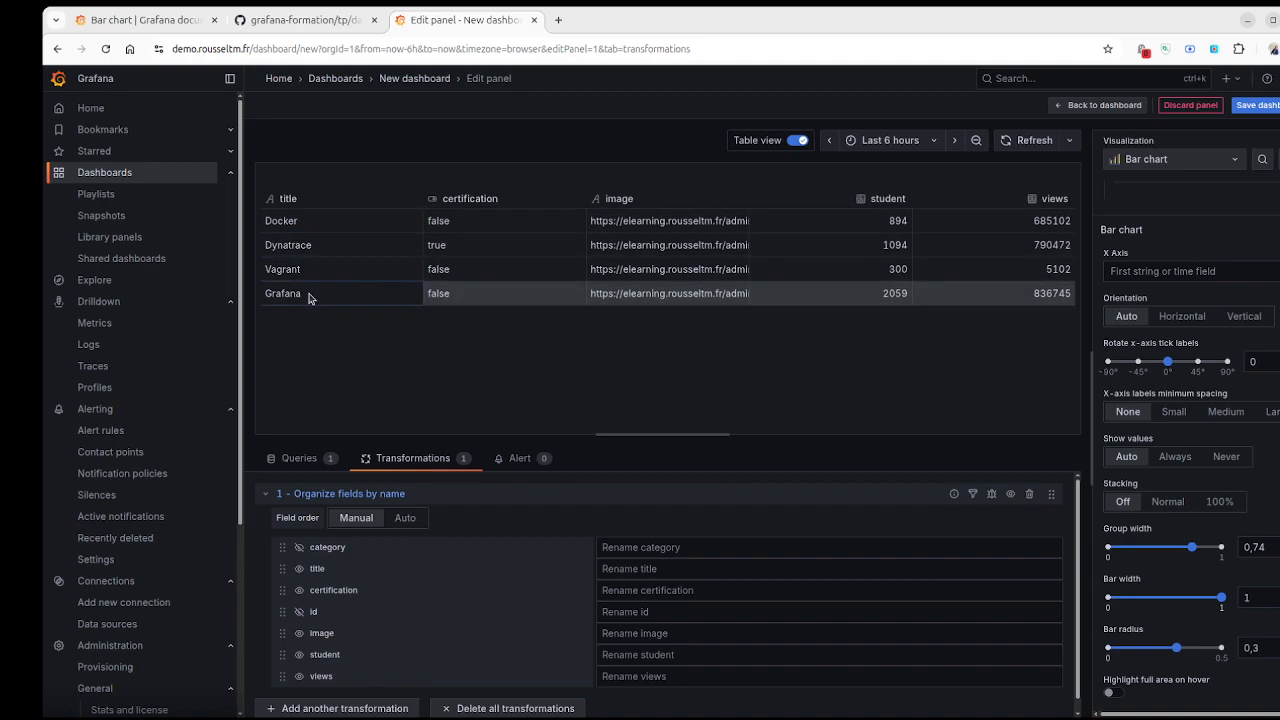
click(799, 141)
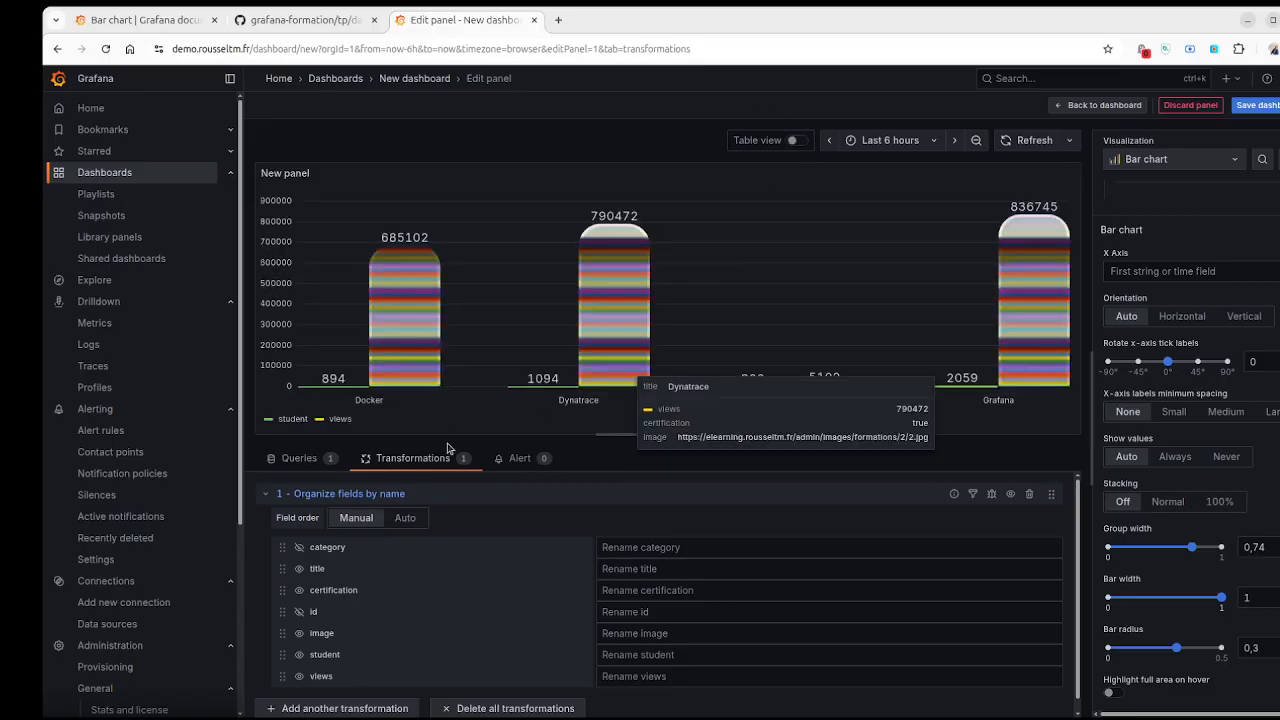